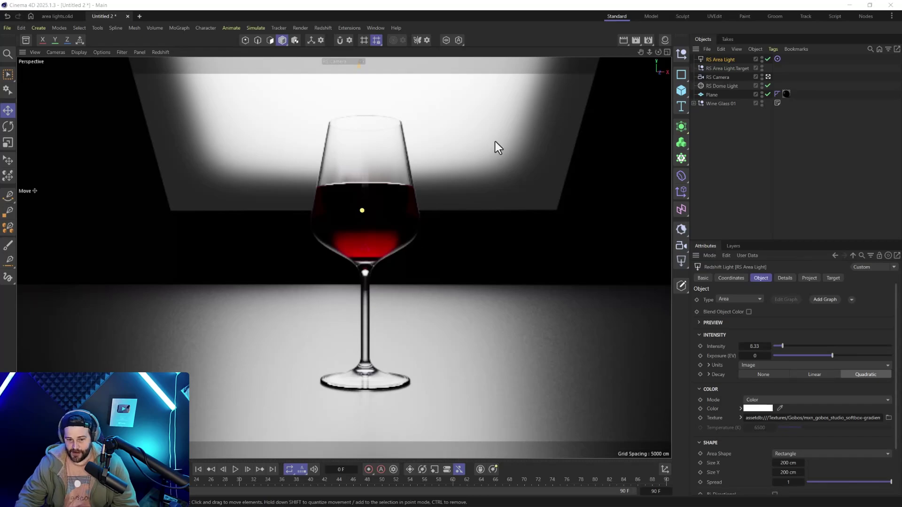
Replace the textured softbox area light with a new RS Area Light using default settings
drag(475, 135, 465, 115)
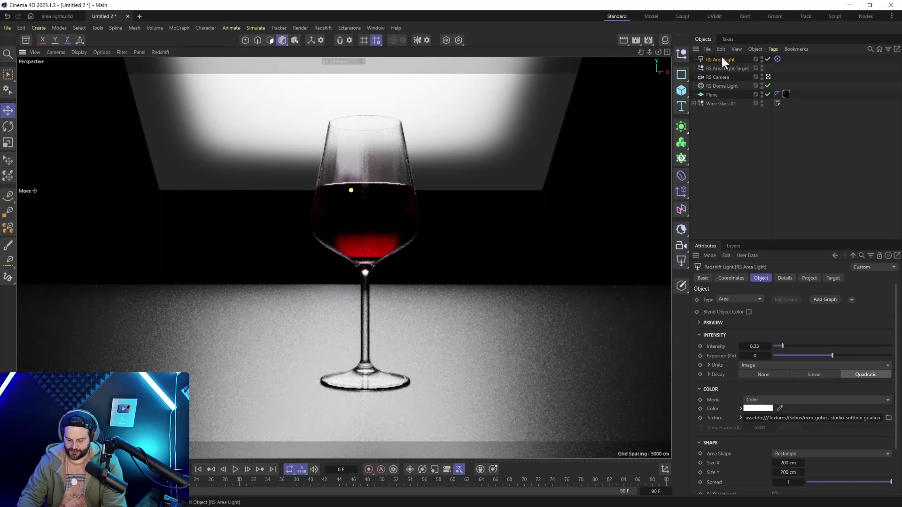
key(Delete)
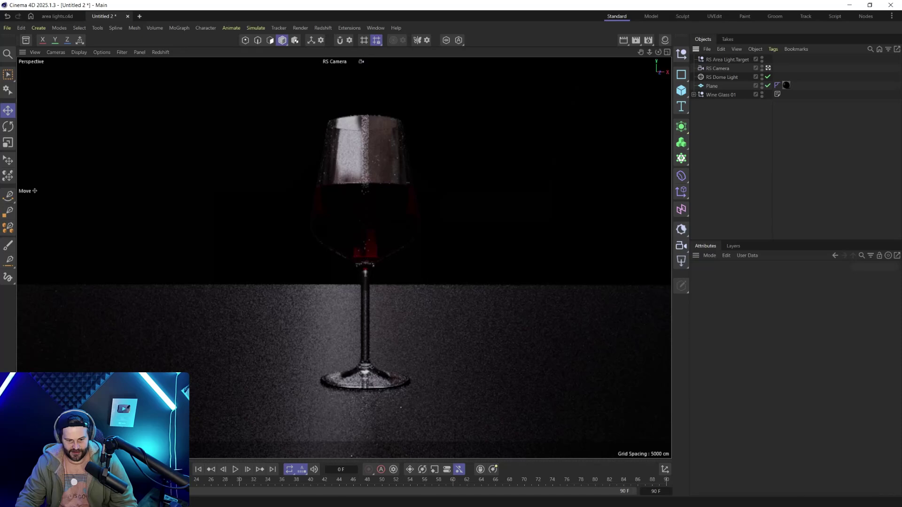
key(ctrl+z)
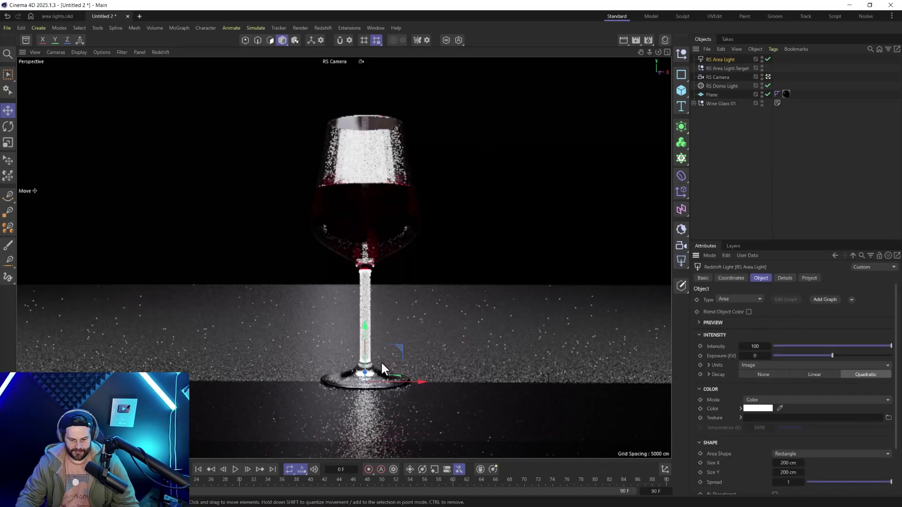
Give the new area light a target and position it behind the wine glass, raised about 106 cm
click(851, 299)
click(846, 320)
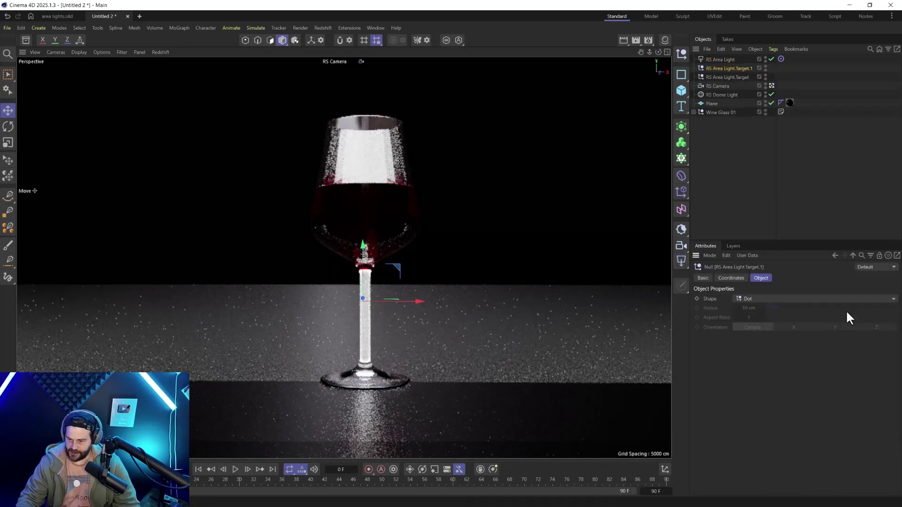
click(714, 60)
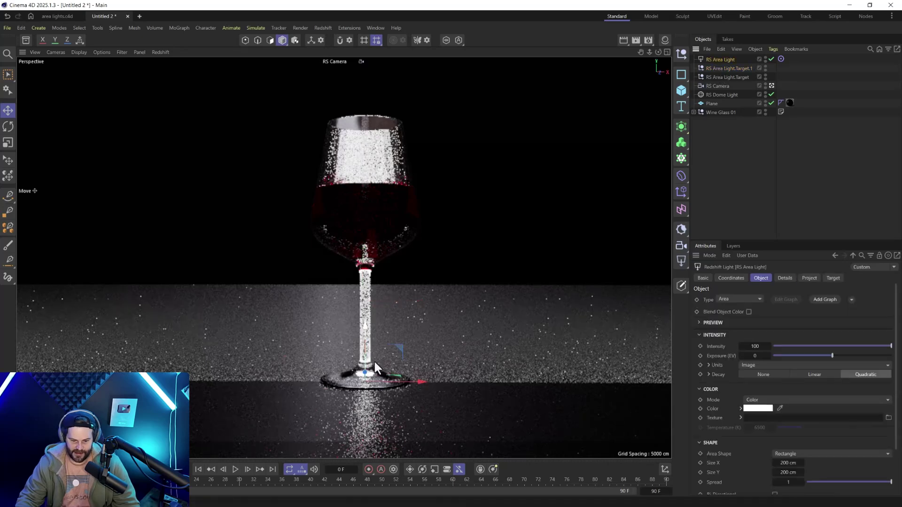
drag(397, 373, 363, 112)
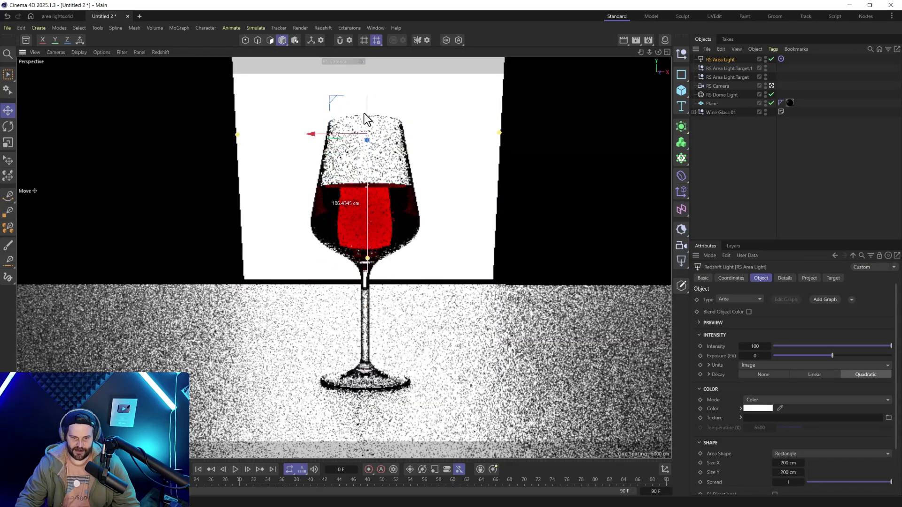
mouse_move(323, 140)
mouse_down()
mouse_move(227, 137)
mouse_move(319, 144)
mouse_up()
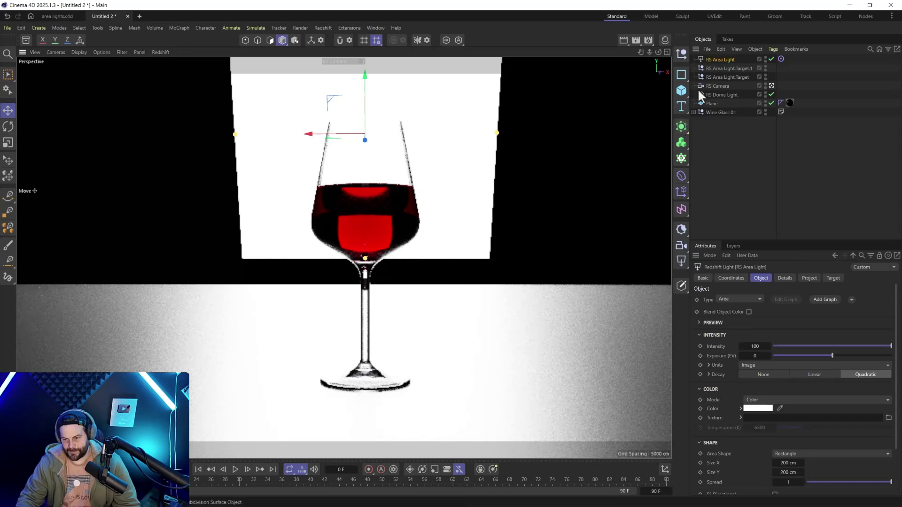
Try lowering the area light's opacity to about 0.2, and restore it to 1
scroll(733, 420, down, 3)
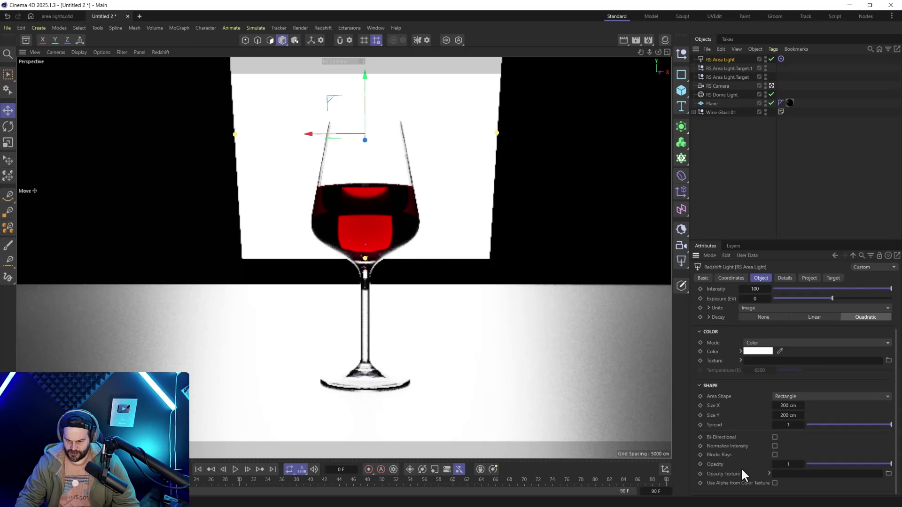
drag(836, 462, 764, 455)
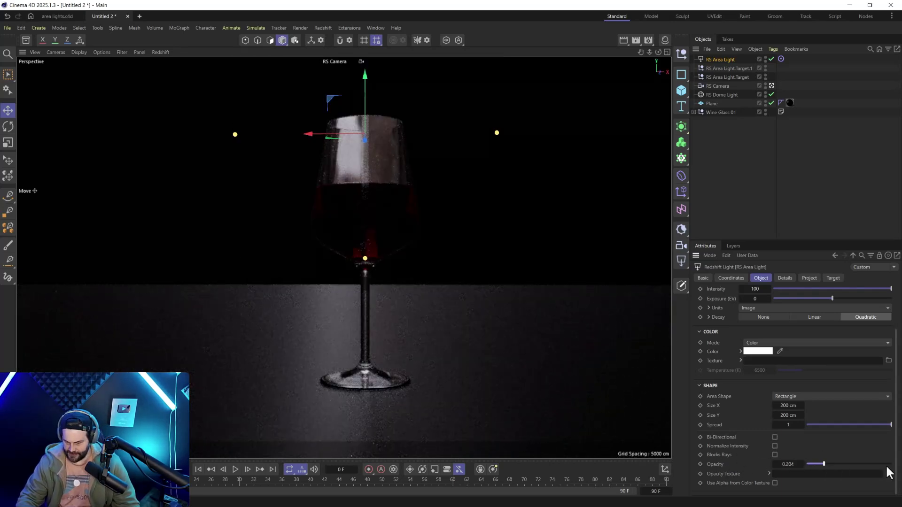
drag(885, 463, 890, 464)
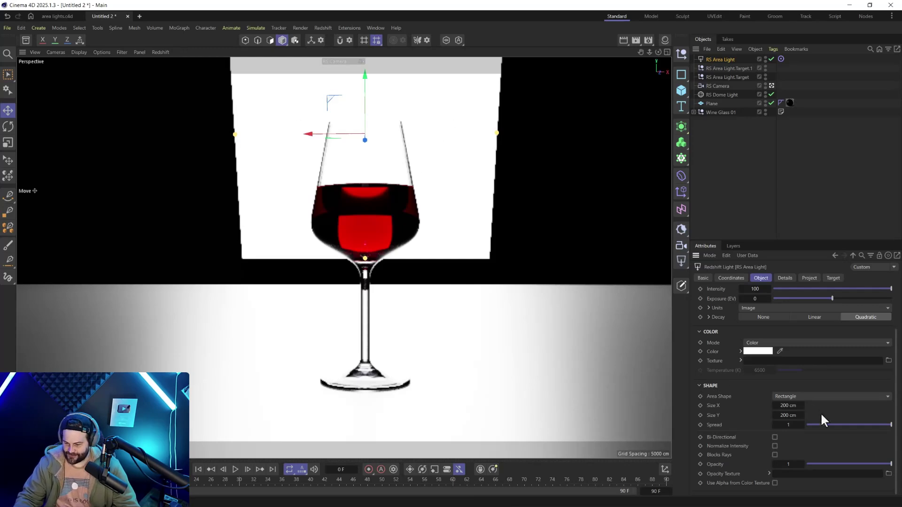
Set the area light's Camera contribution to 0 to hide it from the camera
click(785, 279)
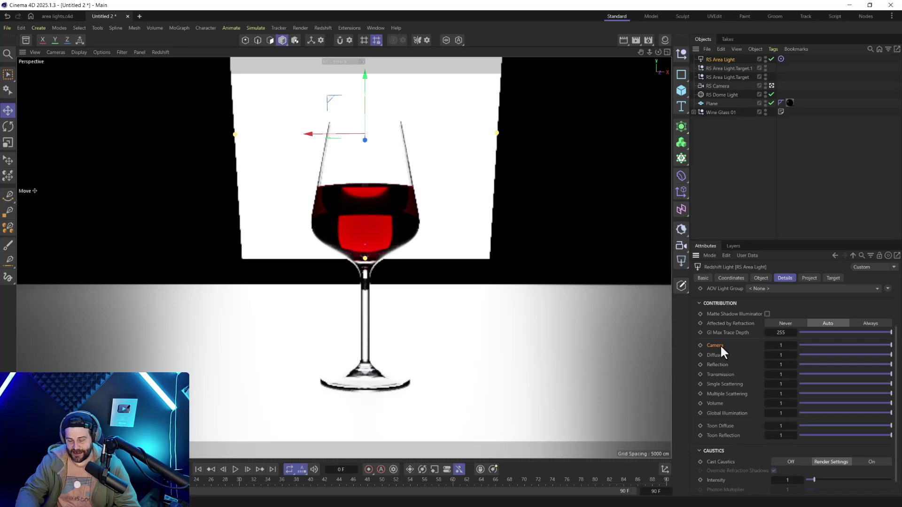
drag(888, 347, 851, 352)
drag(796, 345, 752, 341)
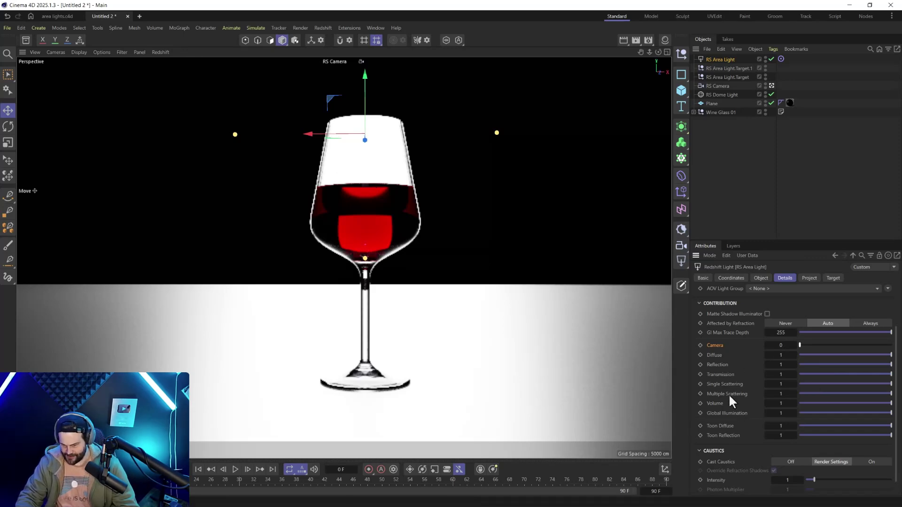
Try the area light's Transmission contribution at 0, and restore it to 1
drag(849, 374, 738, 371)
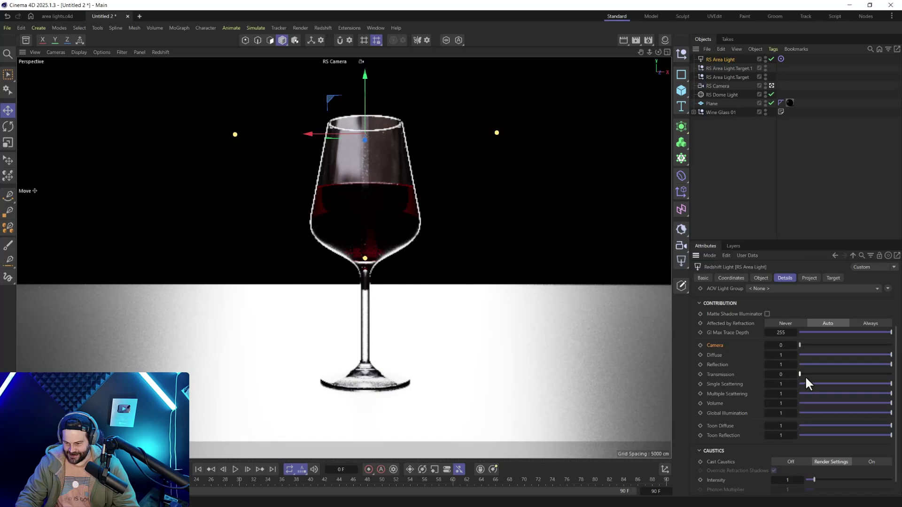
drag(802, 373, 890, 374)
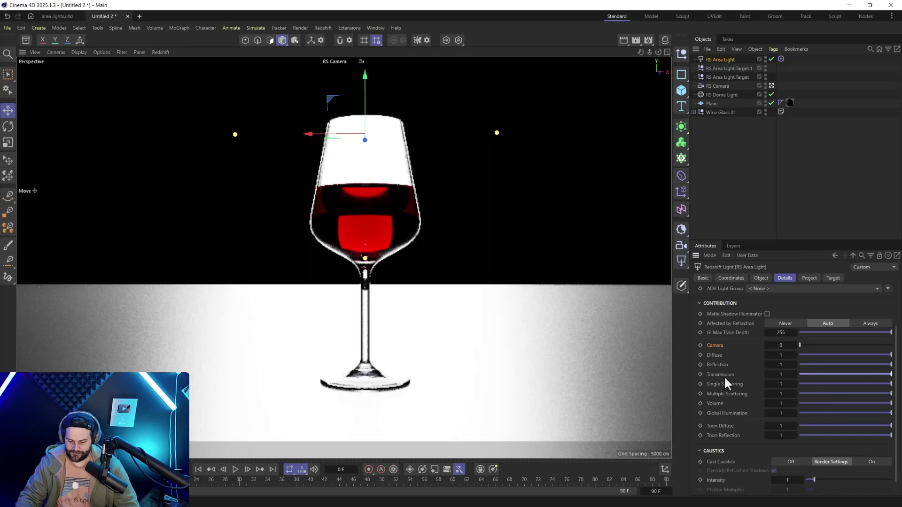
Enable the legacy Area Light Visibility option in the Redshift render settings and clear the dialog away from the glass and light attributes
click(648, 40)
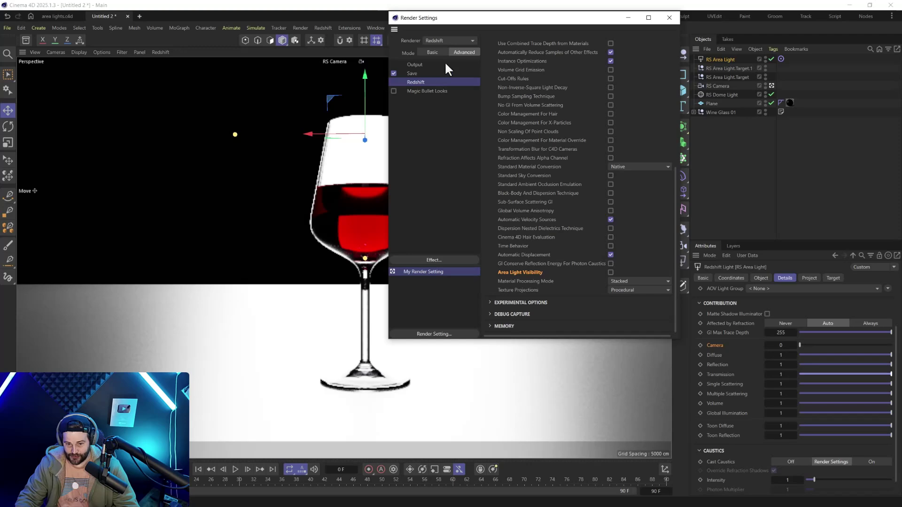
scroll(540, 89, up, 5)
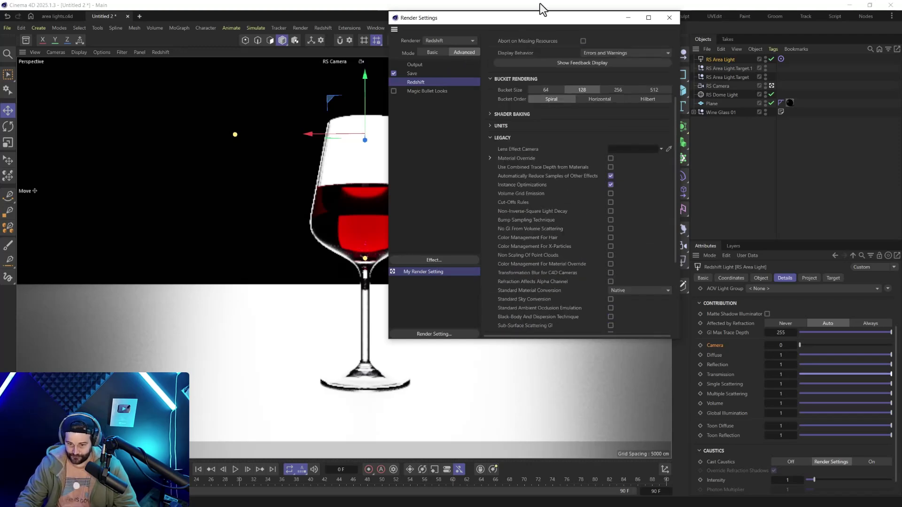
scroll(531, 150, down, 3)
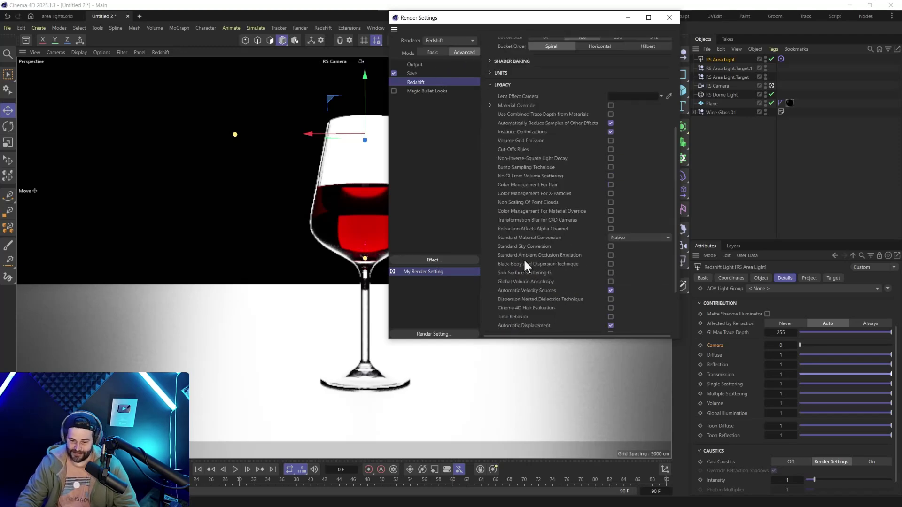
scroll(526, 265, down, 3)
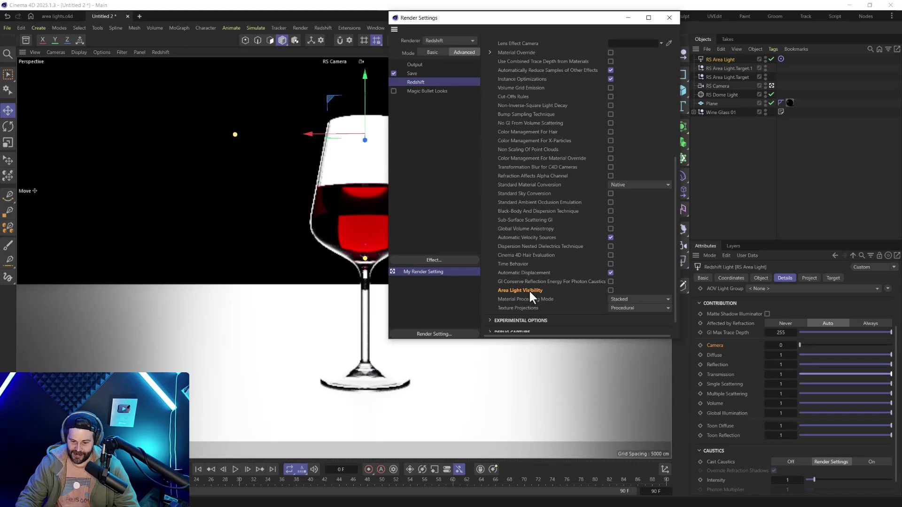
click(610, 289)
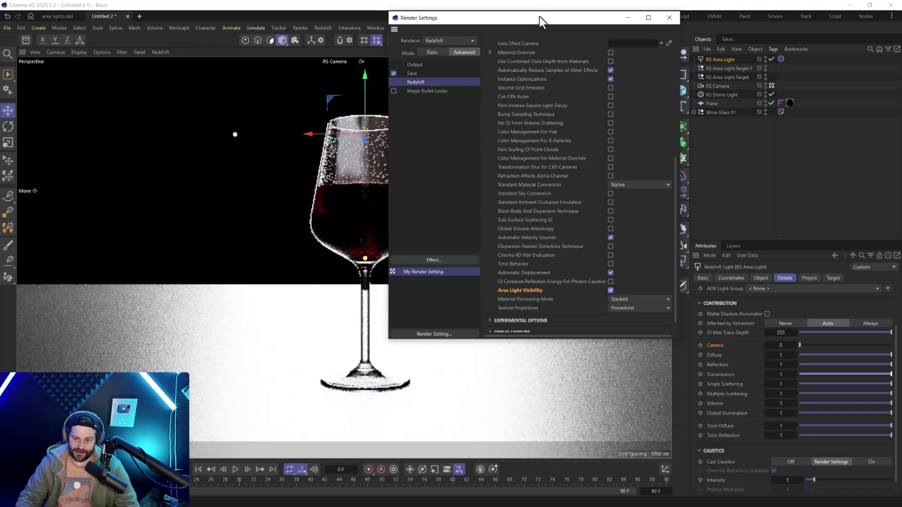
drag(539, 18, 662, 27)
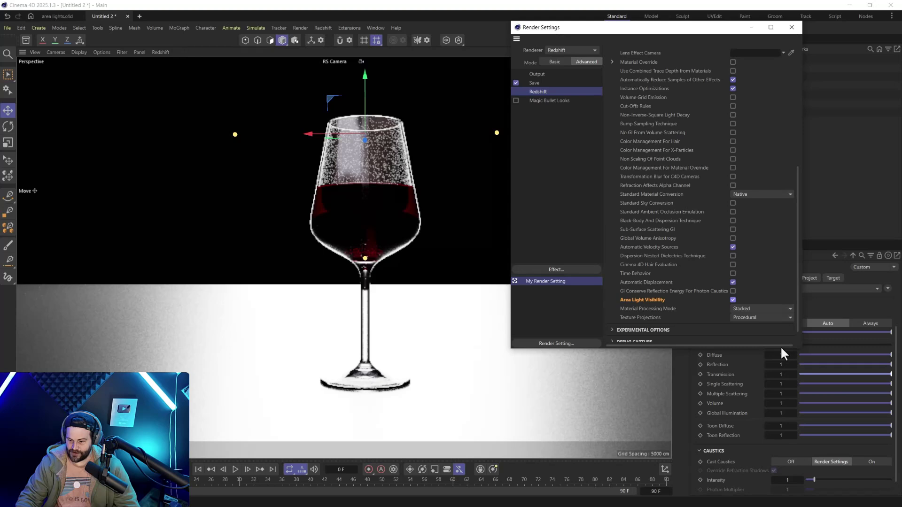
drag(772, 348, 772, 254)
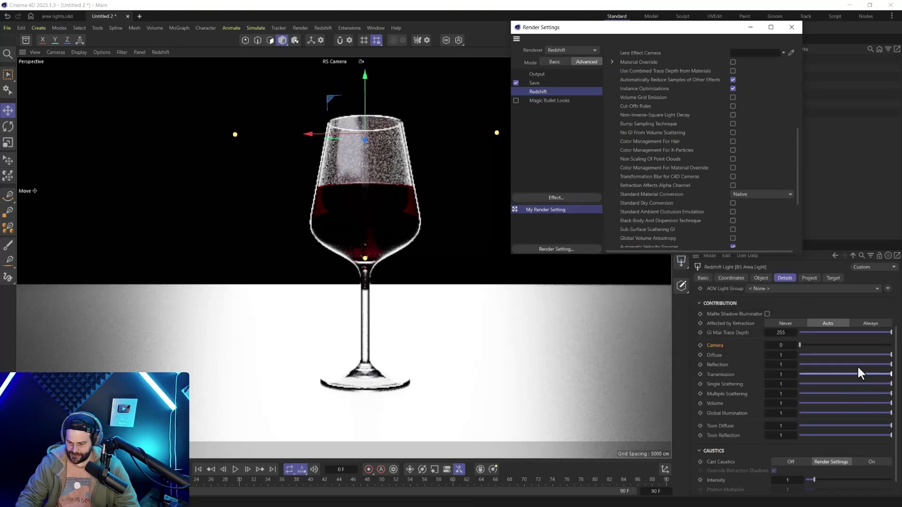
Try Transmission at about 0.225 and Camera at about 0.254 on the area light, undo both changes, and close the render settings
drag(849, 374, 819, 374)
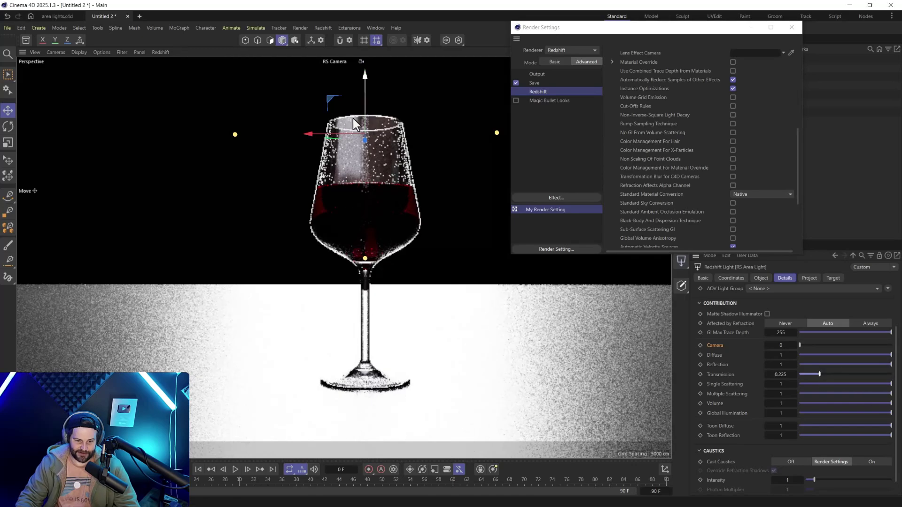
key(ctrl+z)
drag(801, 345, 821, 345)
click(822, 346)
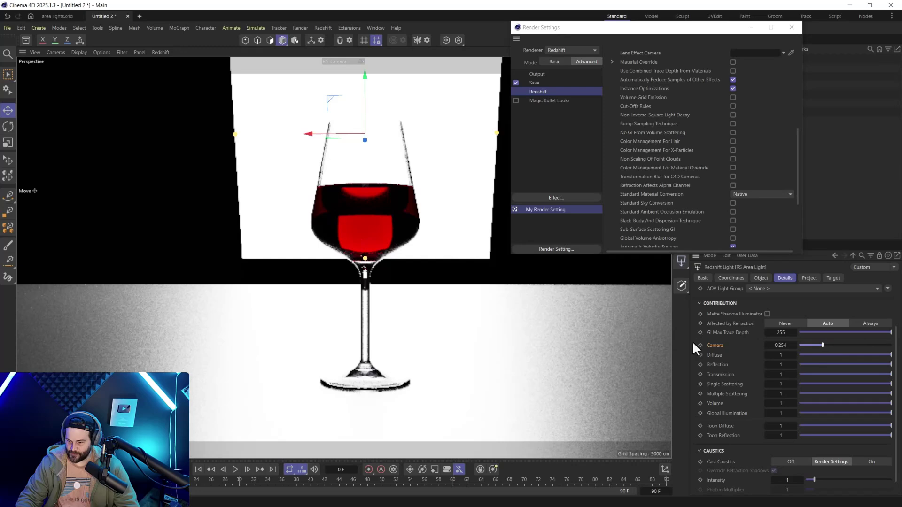
key(ctrl+z)
key(ctrl+z)
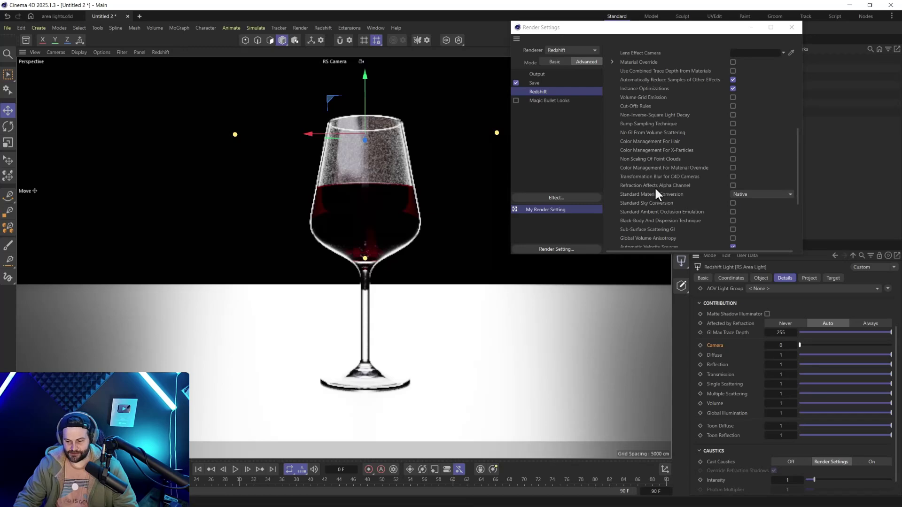
click(794, 31)
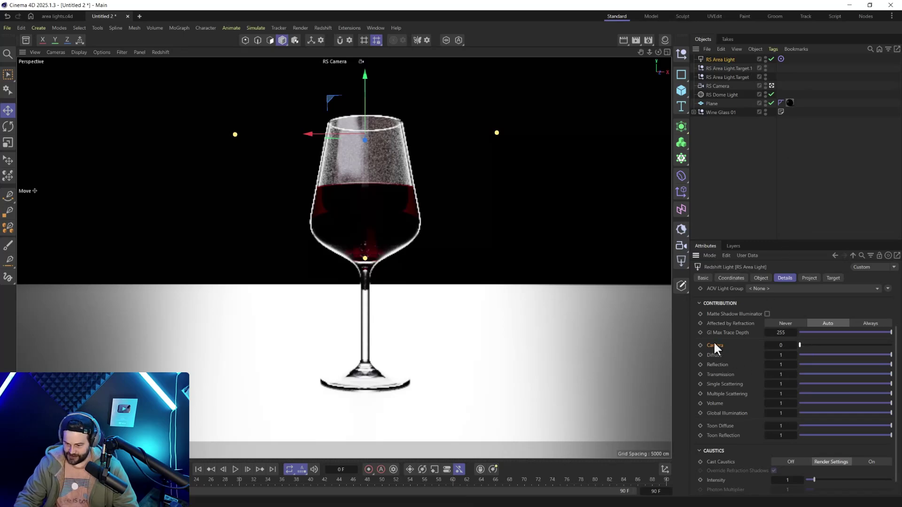
Reset all of the area light's position and rotation coordinates to 0
click(760, 278)
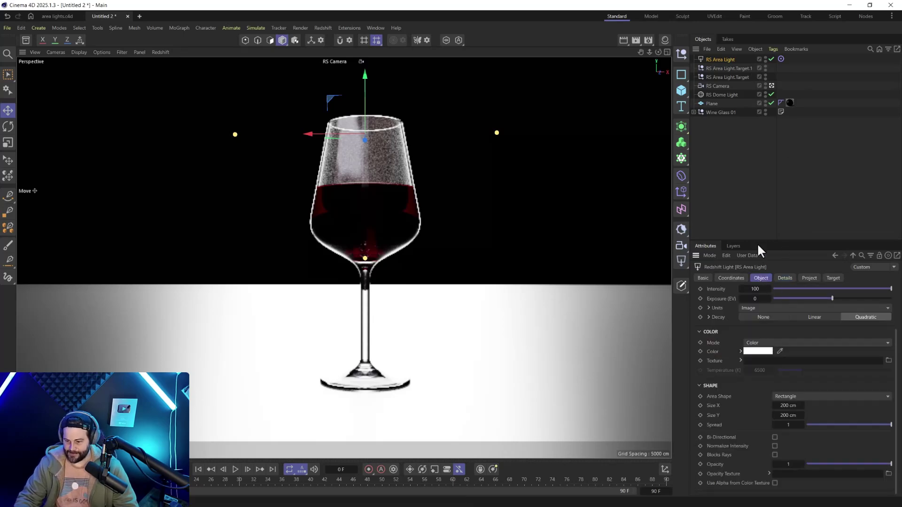
click(731, 278)
click(734, 310)
drag(734, 323, 734, 330)
text(0)
key(Return)
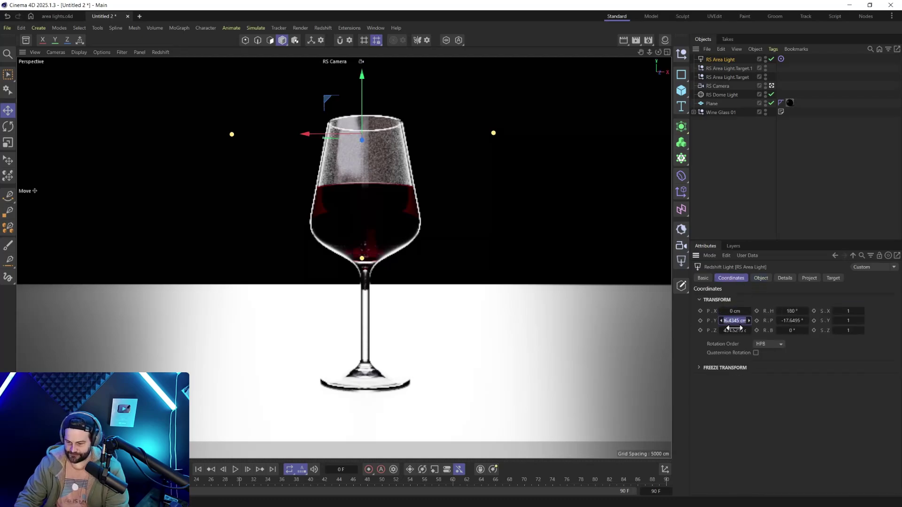
drag(792, 330, 792, 311)
text(0)
key(Return)
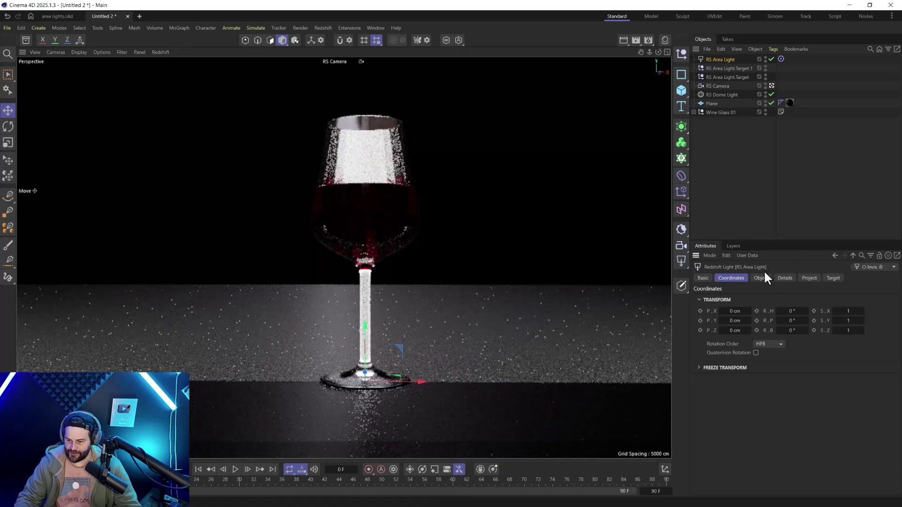
Save the area light's settings as a preset named Invis and make it the default for RS lights
click(784, 278)
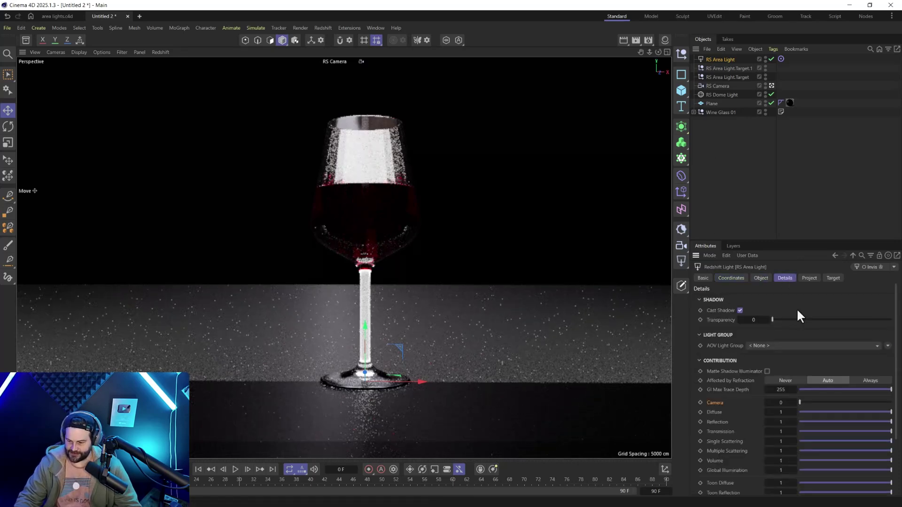
click(893, 267)
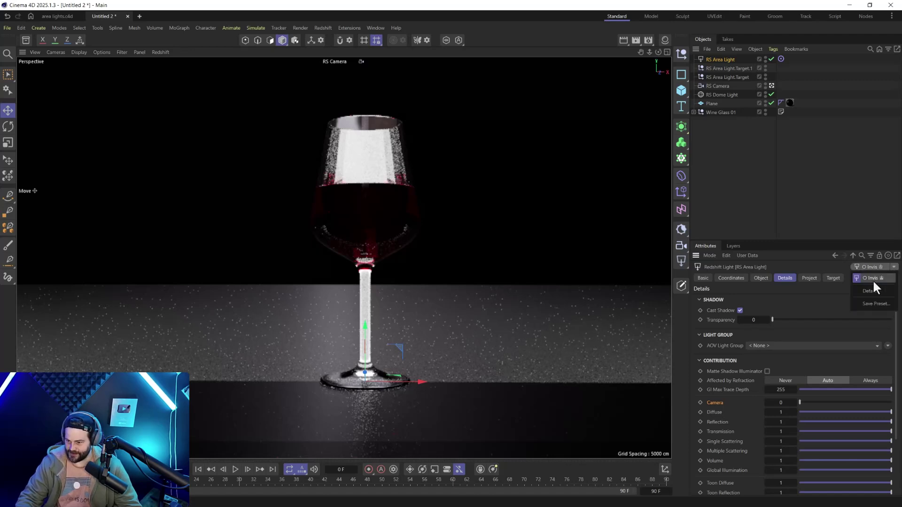
click(864, 305)
text(Invis)
key(Tab)
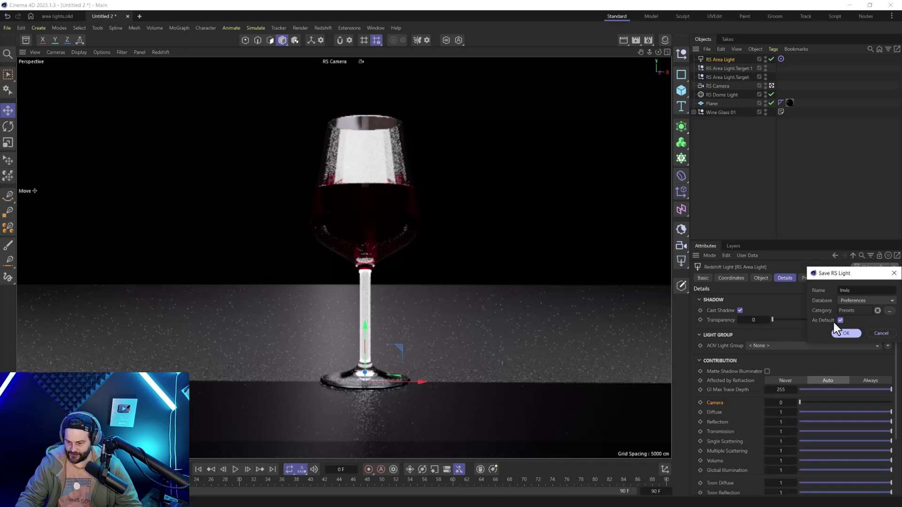
click(845, 334)
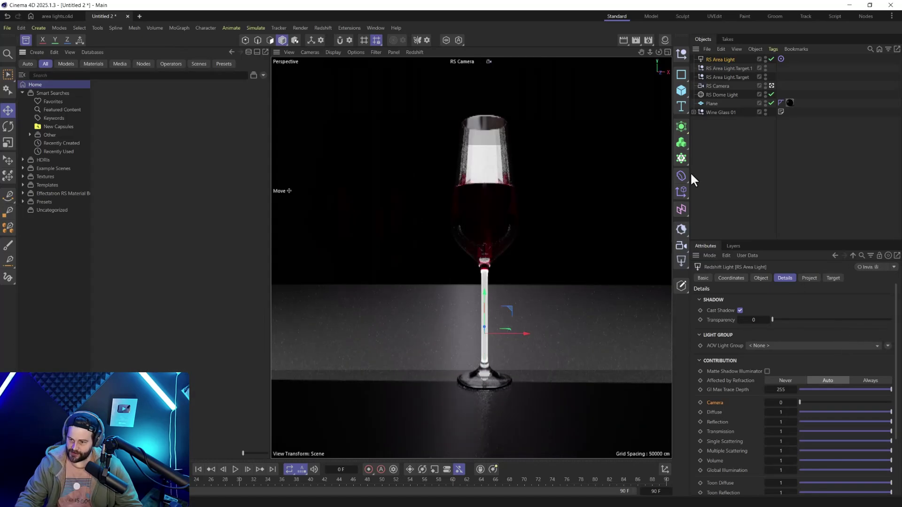
Delete the area light and its targets, and add a new RS Area Light that uses the saved default preset
drag(715, 59, 760, 190)
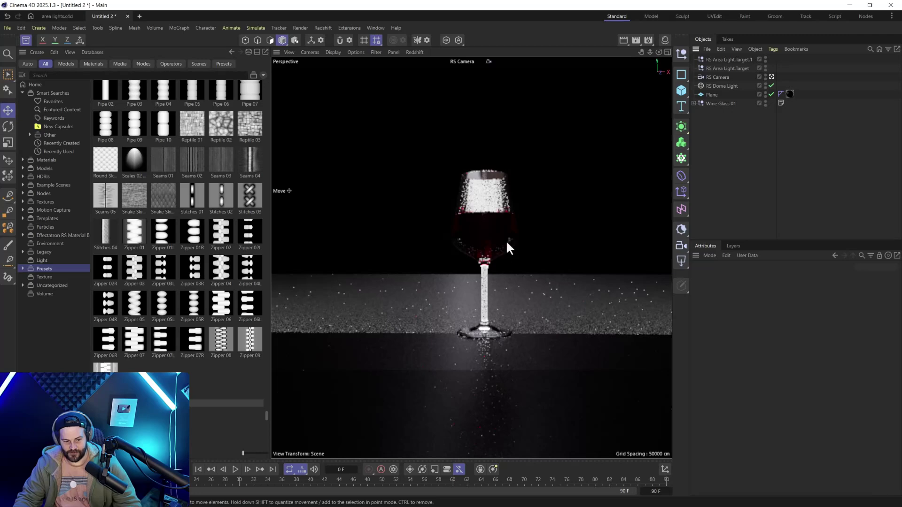
click(25, 41)
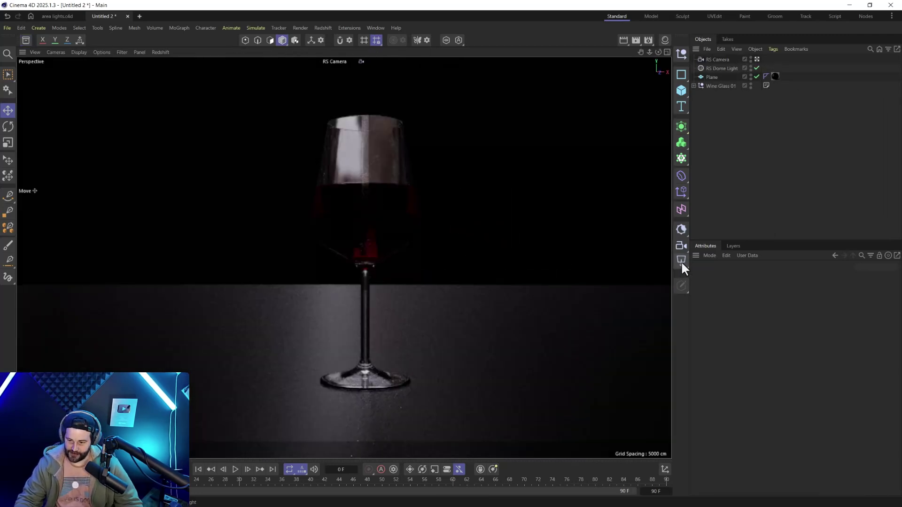
click(681, 261)
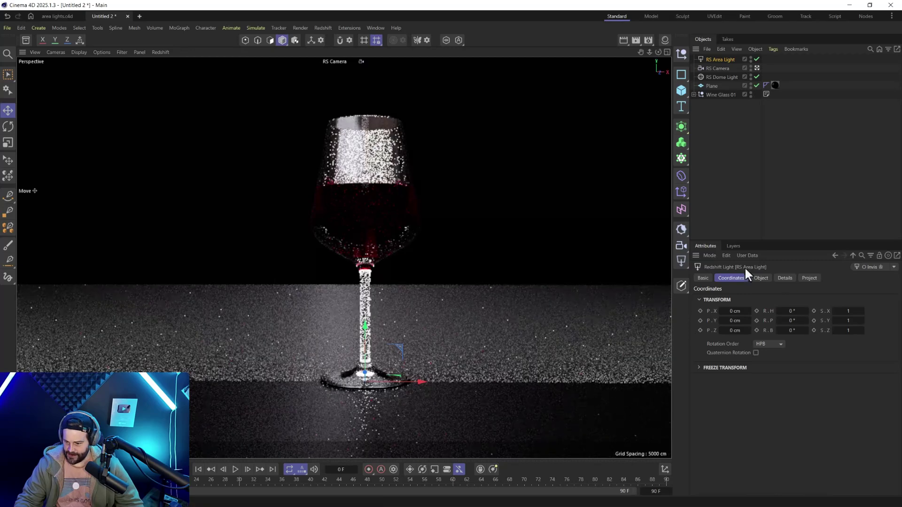
Check the new area light's Details and Object settings, and give the light a target null
click(785, 278)
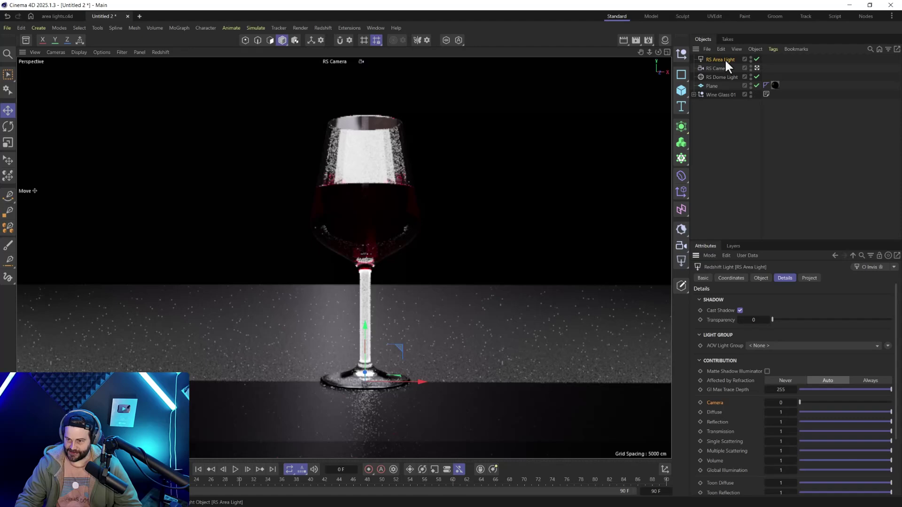
click(761, 278)
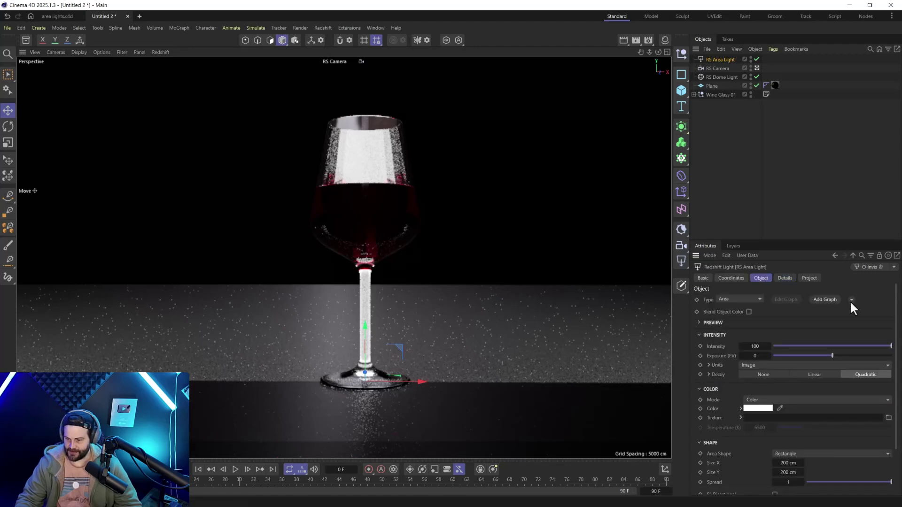
click(854, 319)
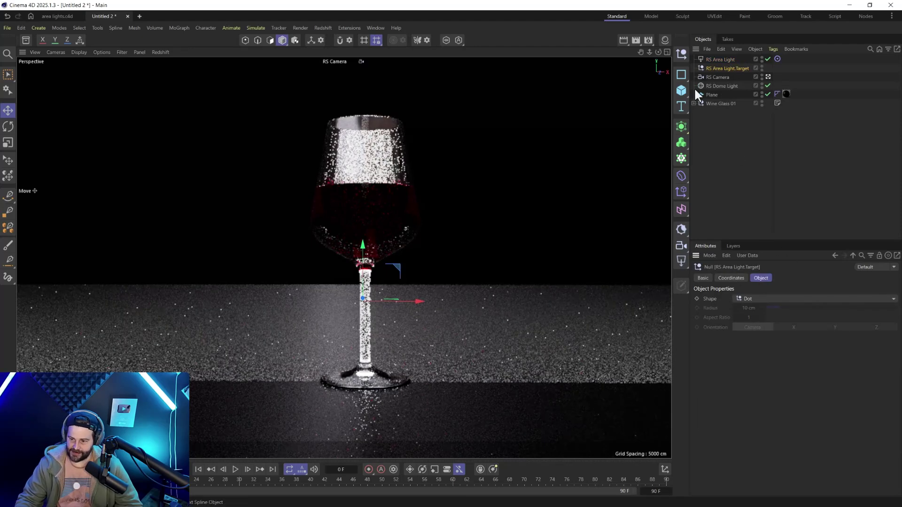
Move the area light behind the wine glass, keeping it aimed at its target
click(717, 60)
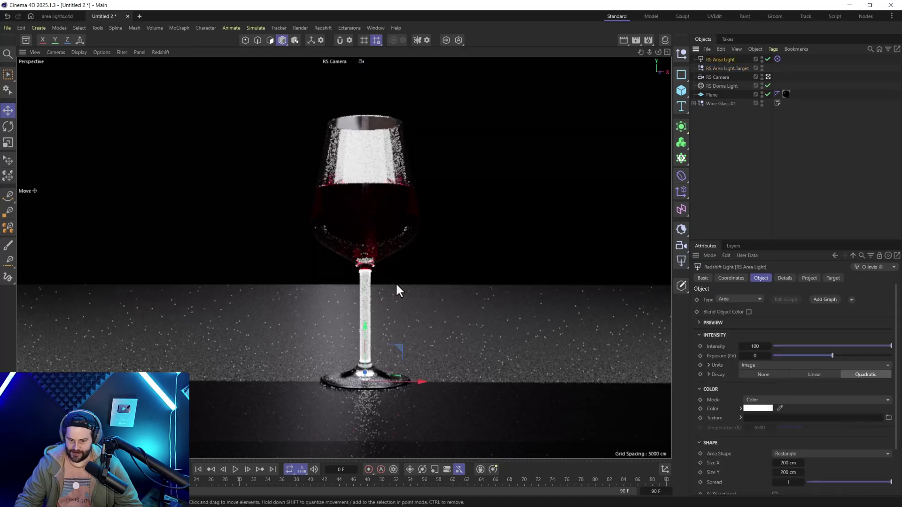
middle_click(396, 283)
drag(519, 108, 517, 94)
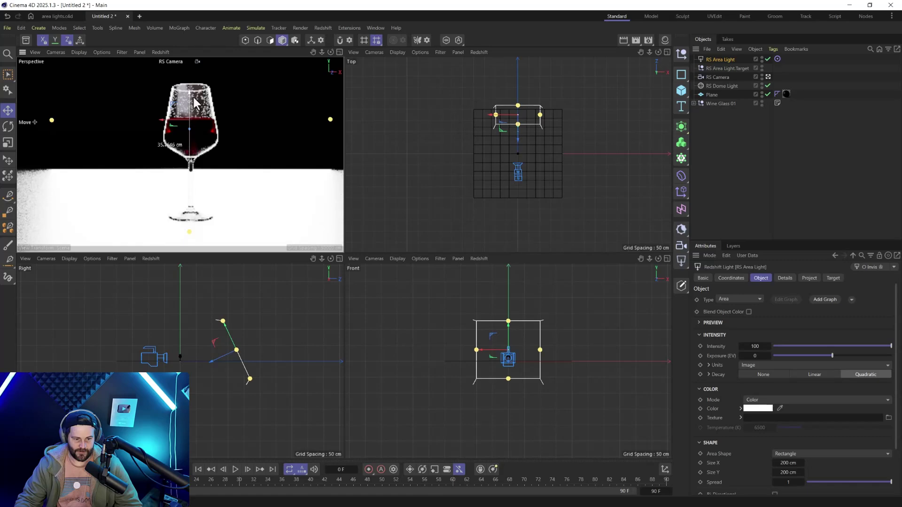
middle_click(183, 178)
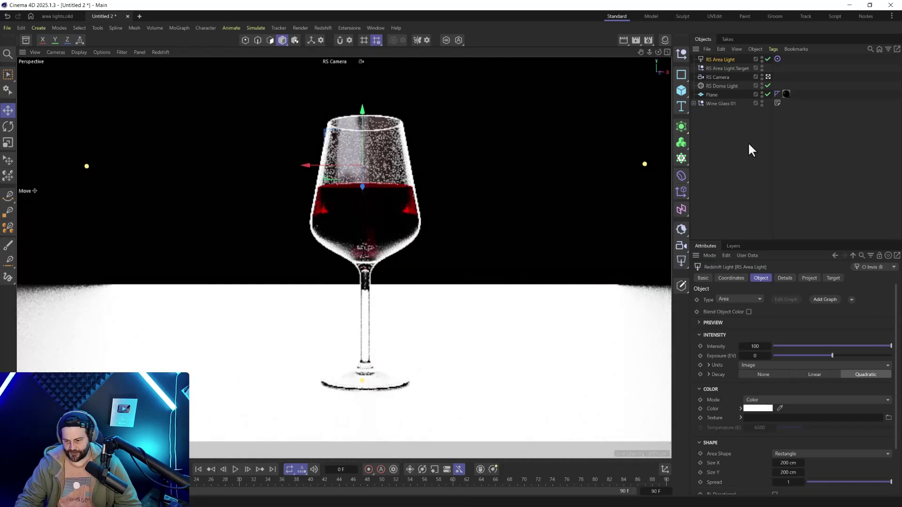
Set the area light's intensity to about 17.96, search the assets for gobo, and apply the studio softbox gradient as its texture
click(792, 346)
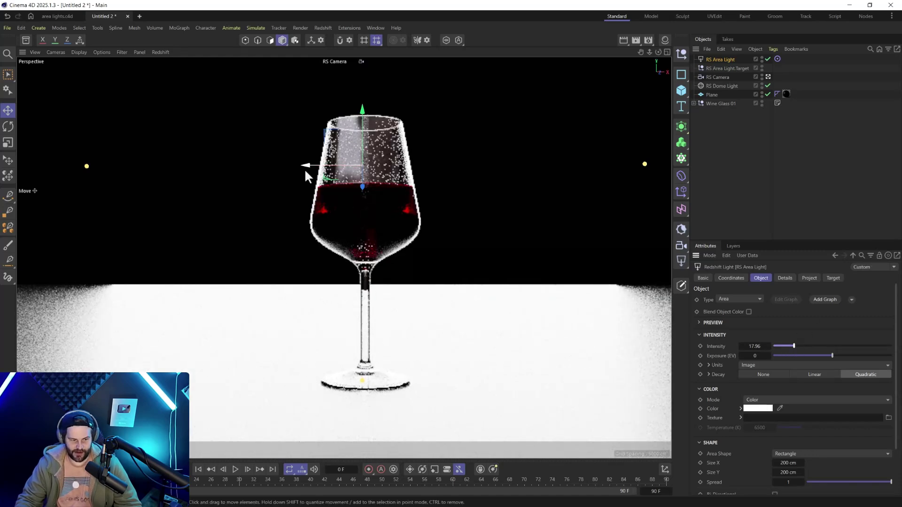
click(25, 40)
click(111, 71)
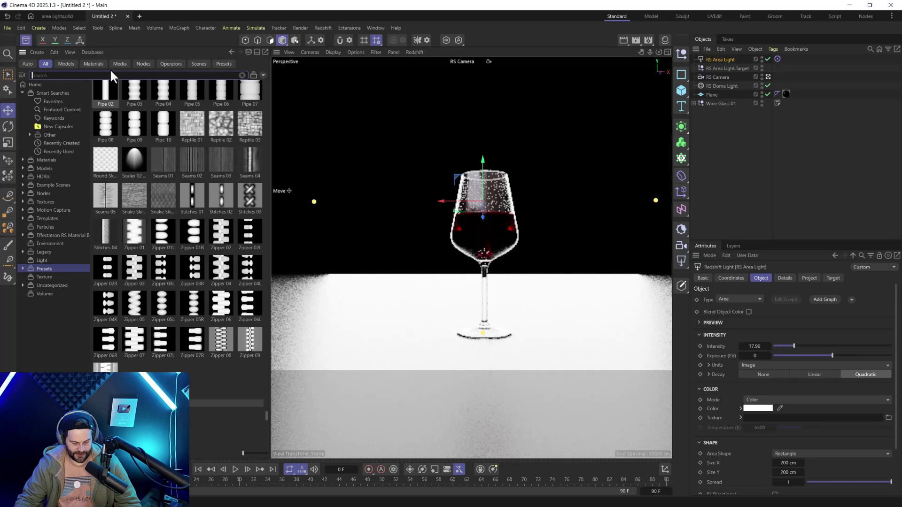
text(cobo)
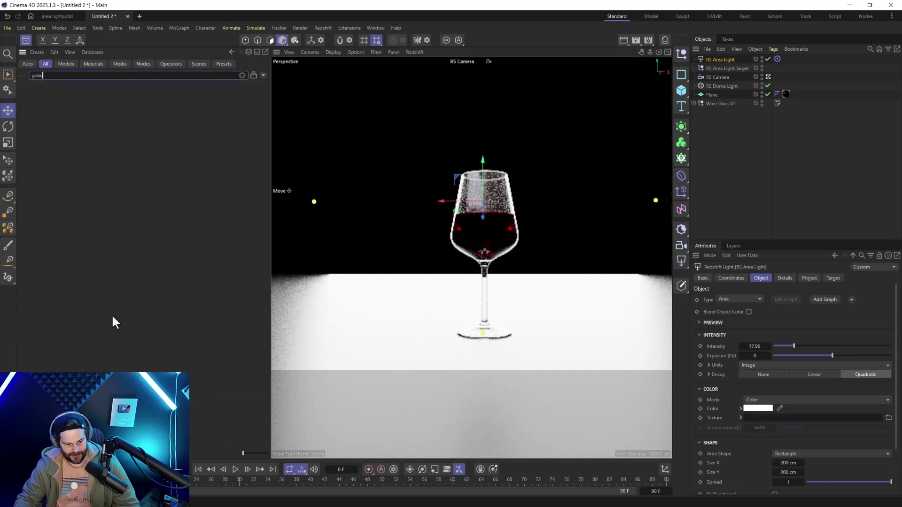
drag(113, 328, 840, 419)
click(26, 40)
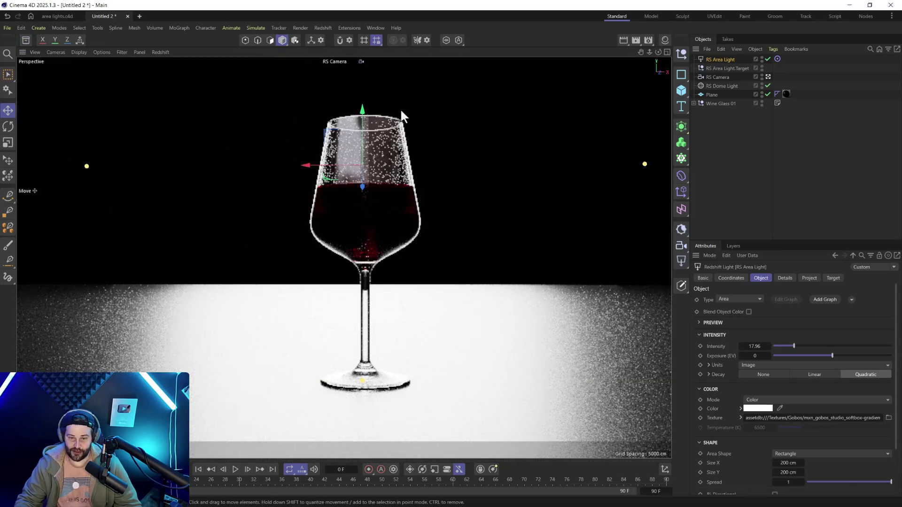
Set the area light's intensity to about 7.59 and resize it to about 79.93 cm wide and 50 cm high
click(781, 345)
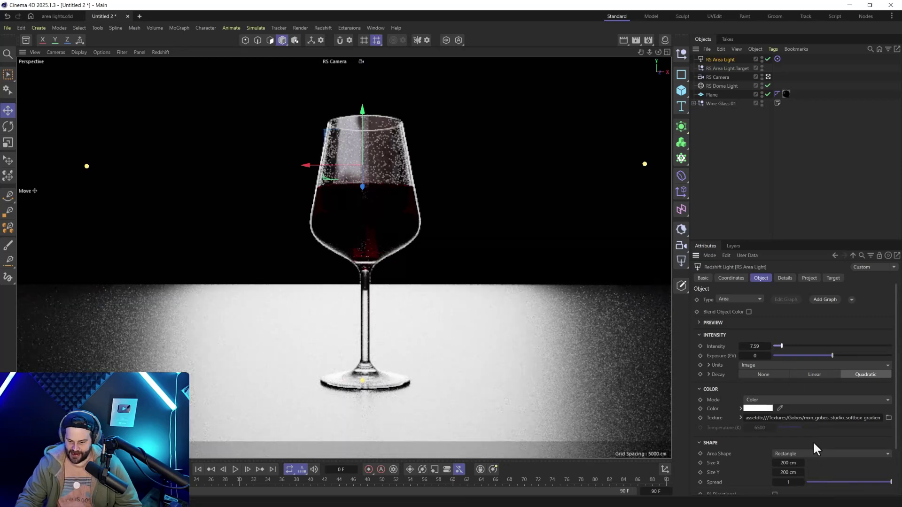
double_click(787, 463)
text(50)
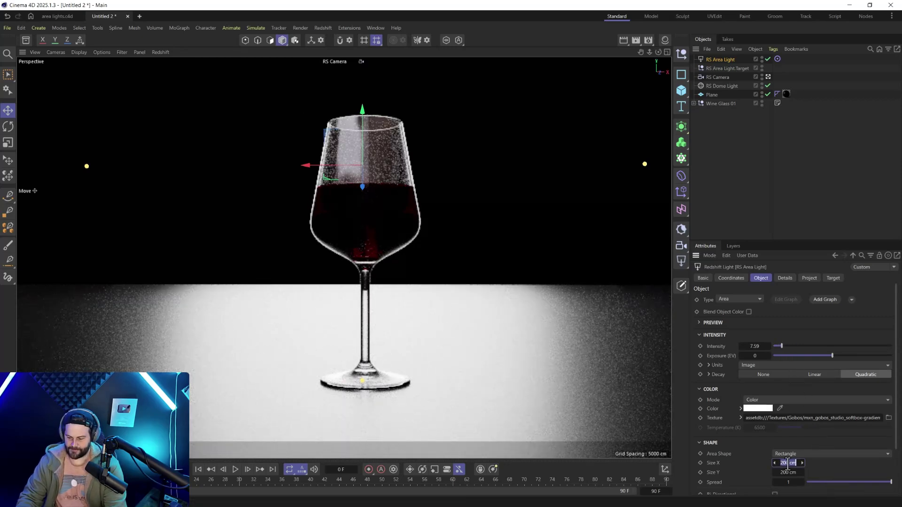
key(Return)
double_click(787, 472)
text(50)
key(Return)
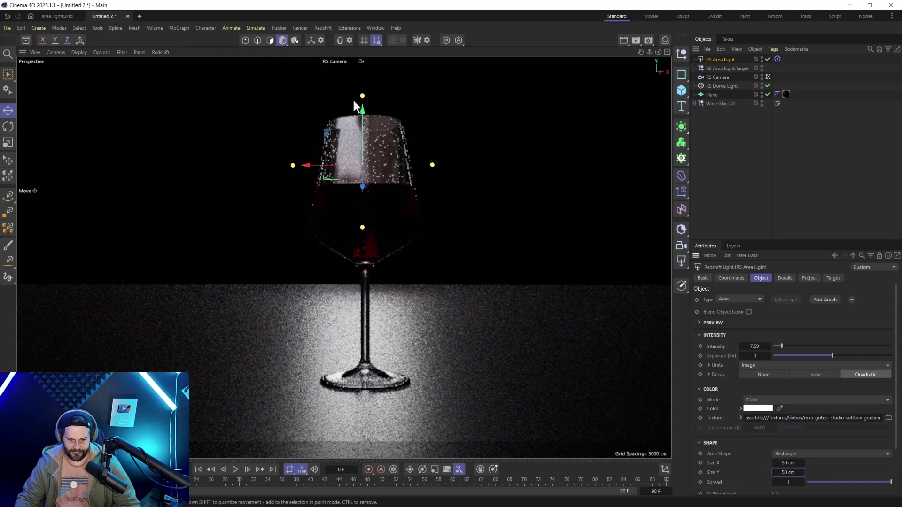
drag(292, 165, 252, 167)
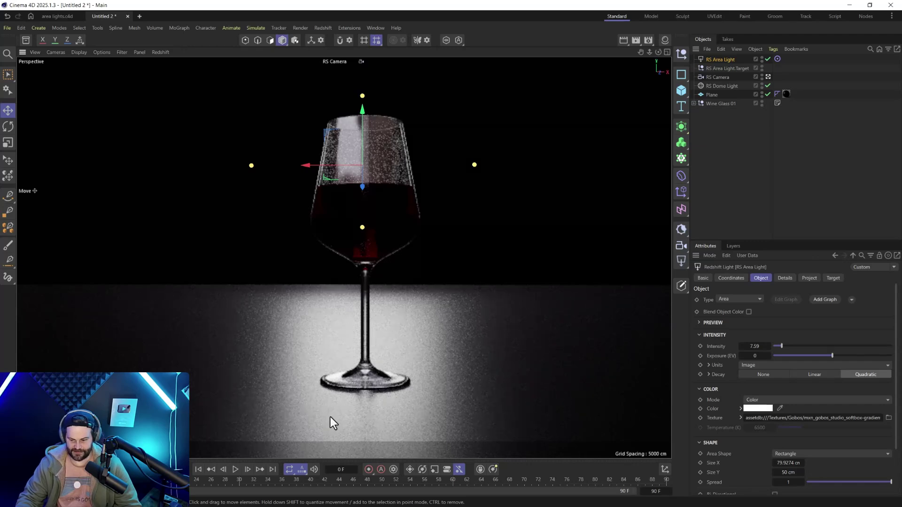
Try the area light without its softbox gradient texture, and undo the texture's removal
click(768, 418)
double_click(768, 418)
triple_click(787, 418)
key(BackSpace)
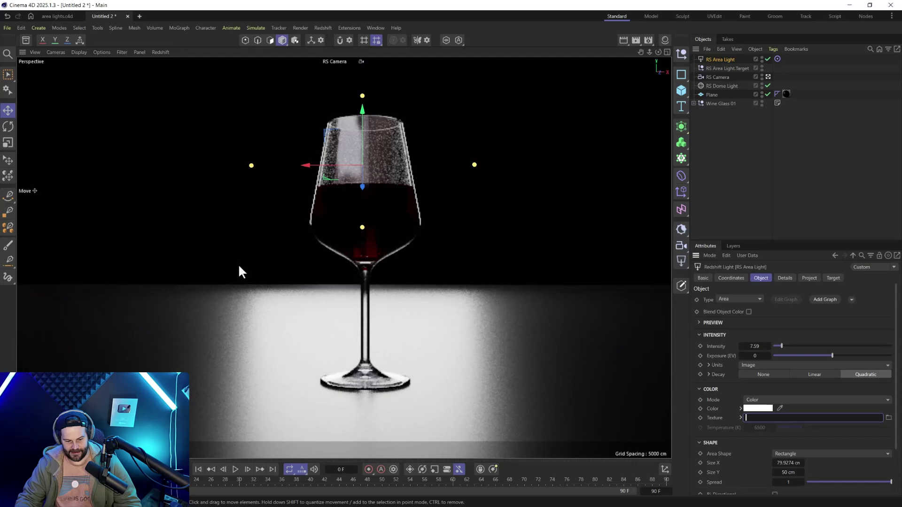
key(ctrl+z)
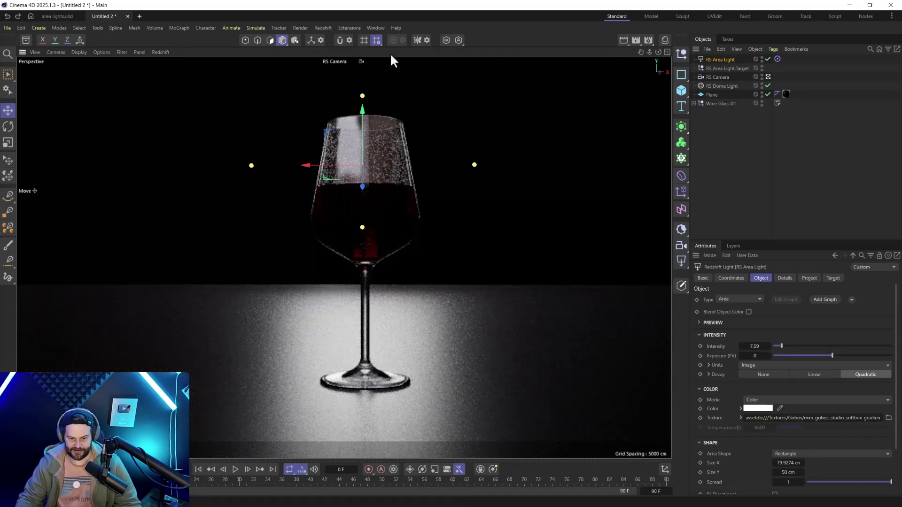
Duplicate the area light to a position above the glass and set the copy's Spread to about 0.142
middle_click(361, 160)
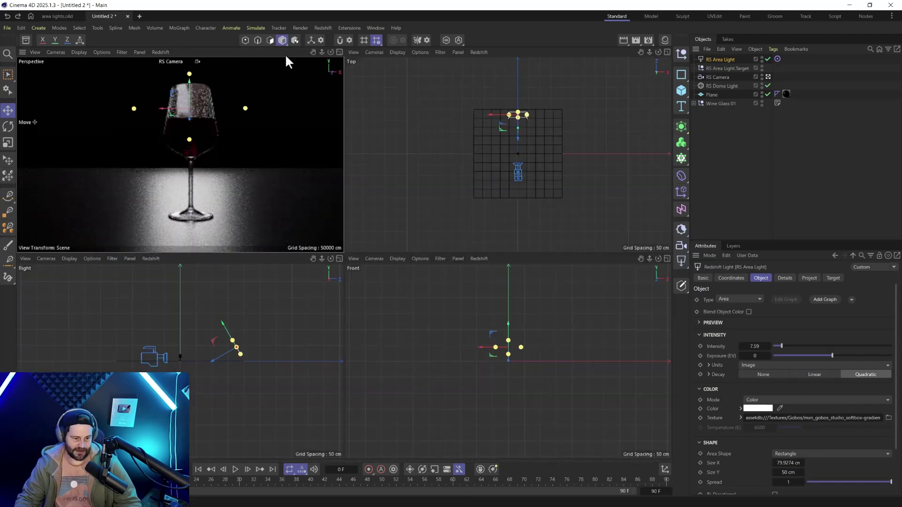
drag(212, 341, 188, 314)
click(818, 482)
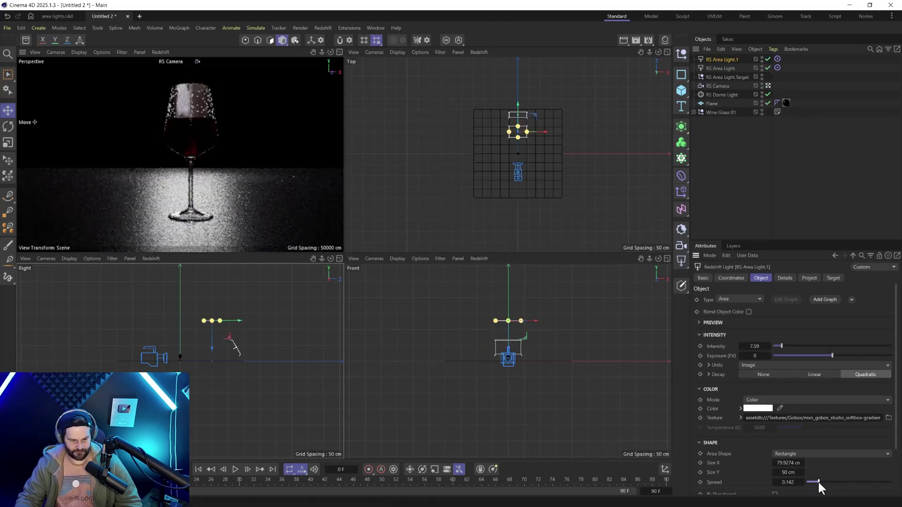
drag(505, 320, 502, 354)
key(F1)
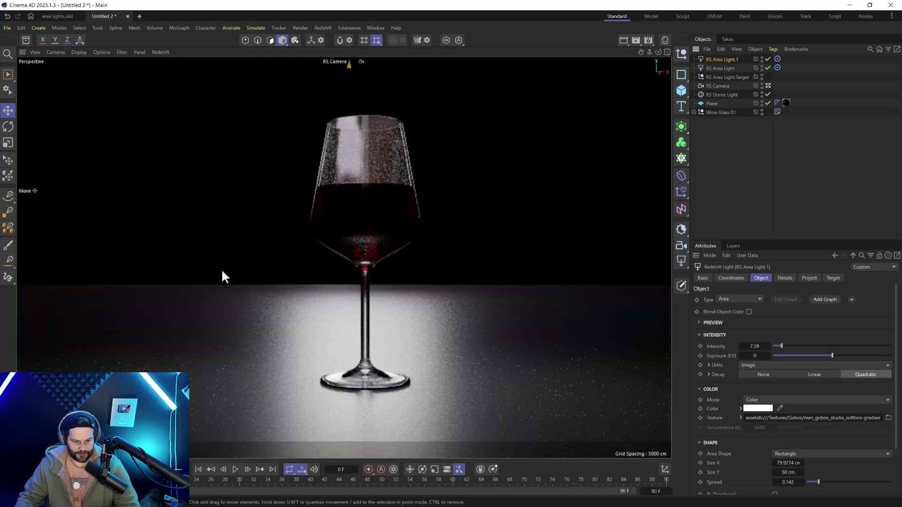
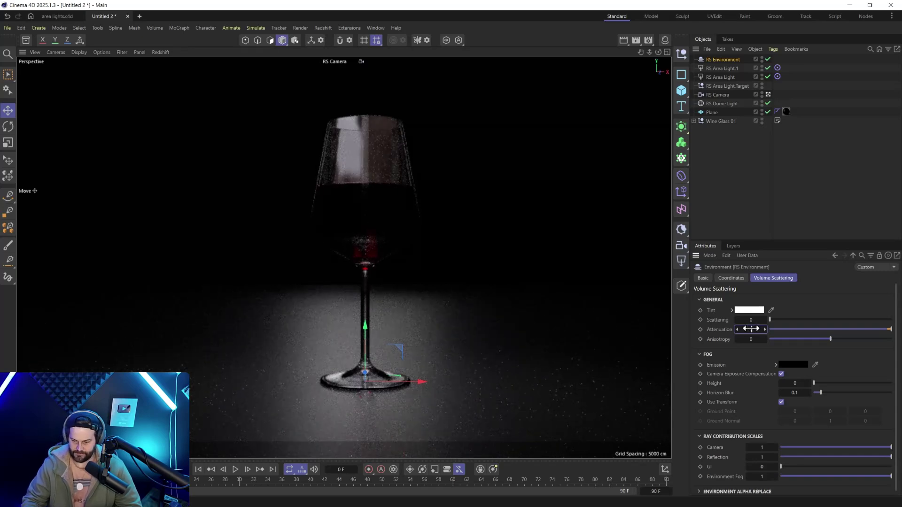
Set the RS Environment's Scattering to about 0.0027 and the dome light's Volume contribution to 0
drag(768, 320, 772, 316)
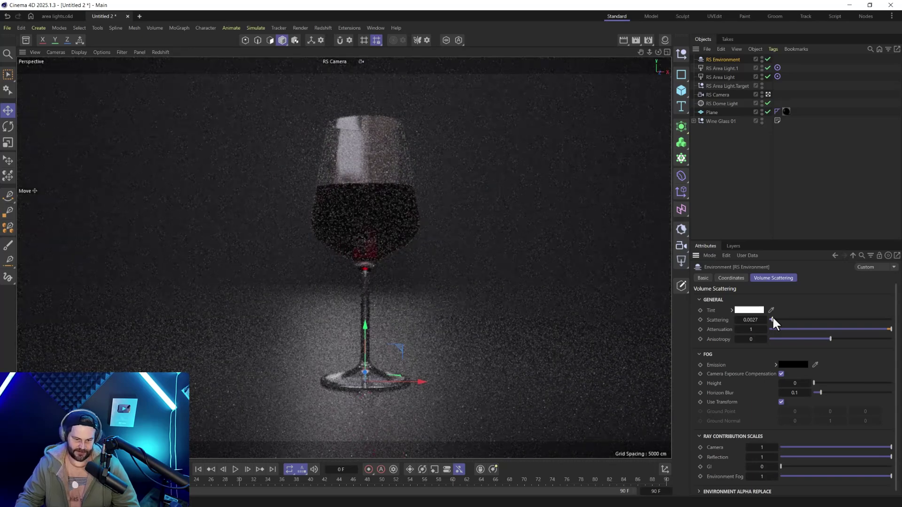
click(712, 103)
click(782, 278)
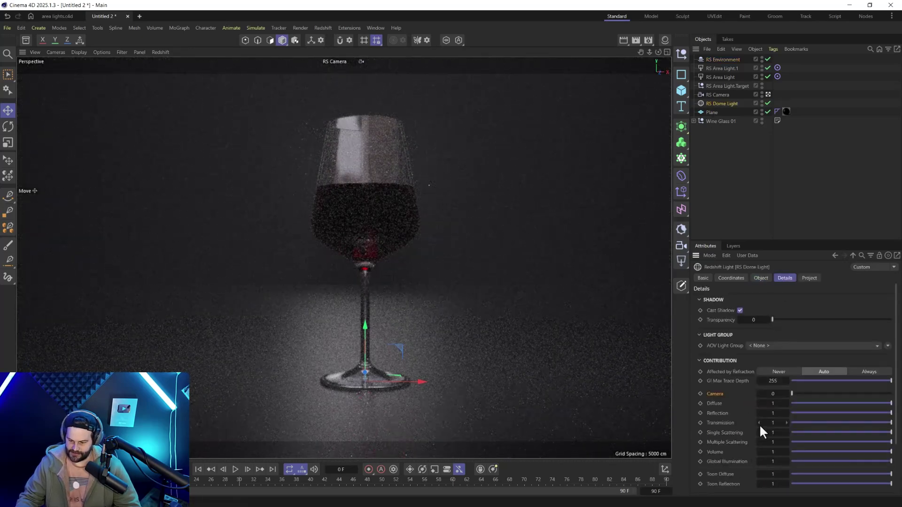
drag(811, 452, 698, 446)
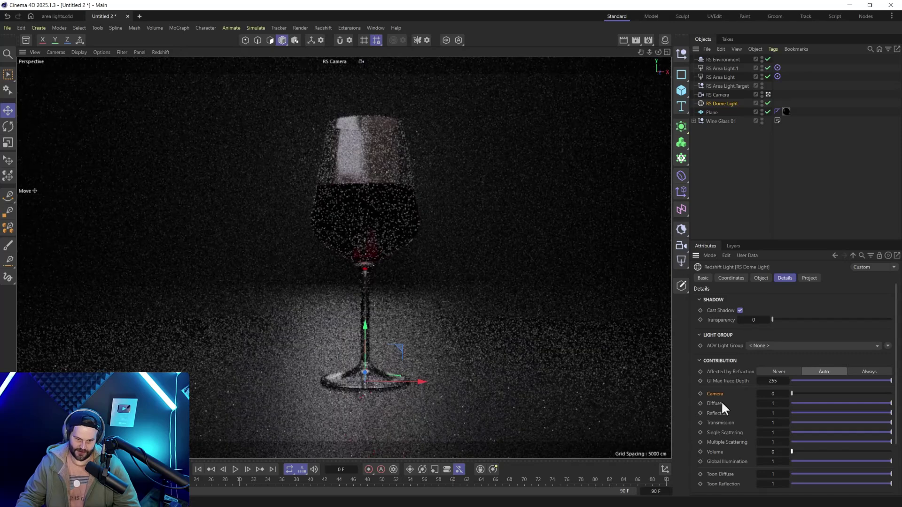
Reduce the rear area light's Volume contribution to about 0.031 and the overhead area light's Spread to about 0.028
click(721, 78)
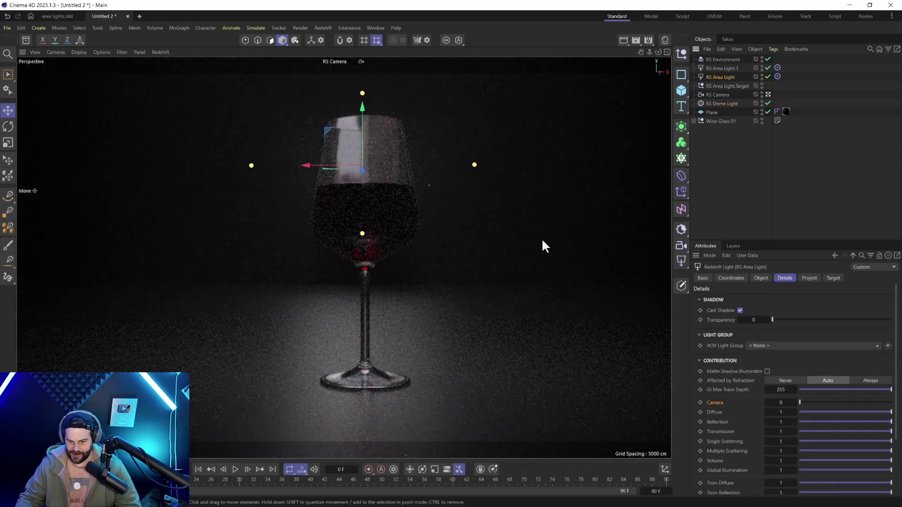
click(801, 461)
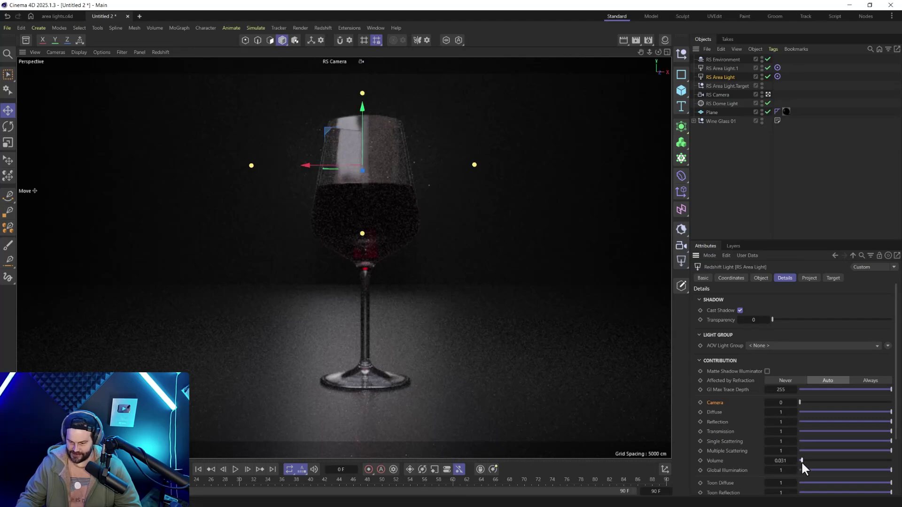
click(719, 68)
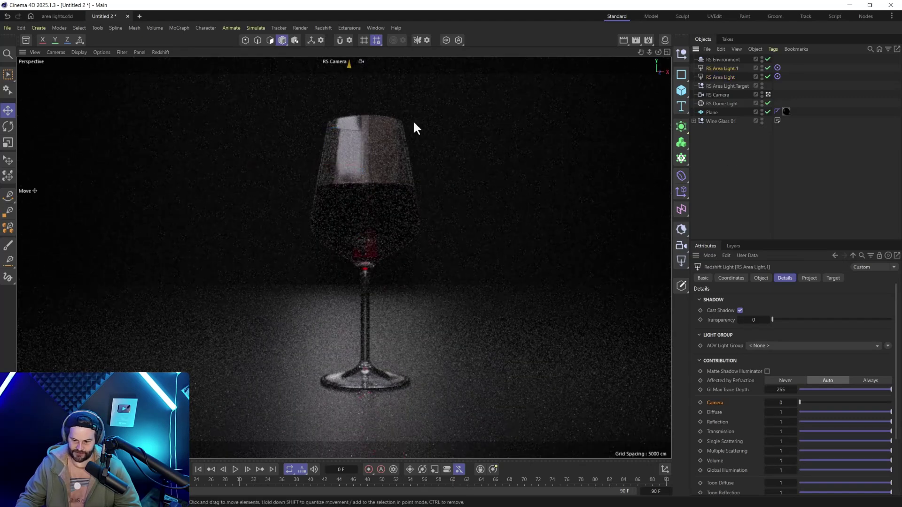
click(760, 279)
drag(807, 482, 810, 482)
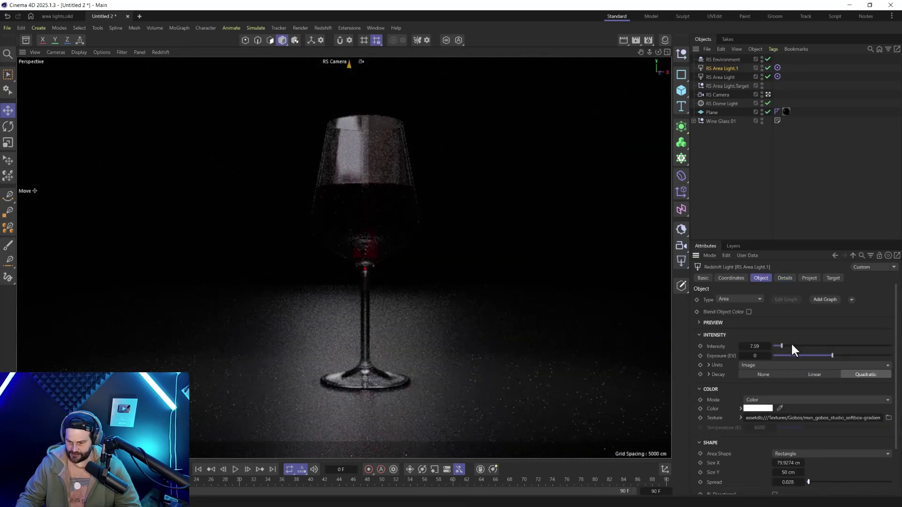
Set the environment's Scattering to about 0.0654, and the overhead light to about 12.93 by 22 cm with Spread about 0.106
click(719, 59)
drag(787, 318, 818, 319)
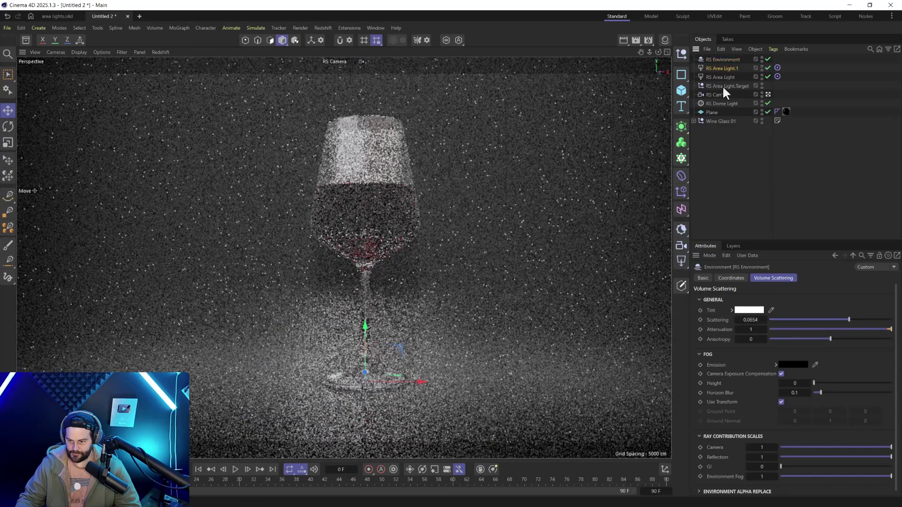
click(721, 68)
drag(793, 462, 794, 463)
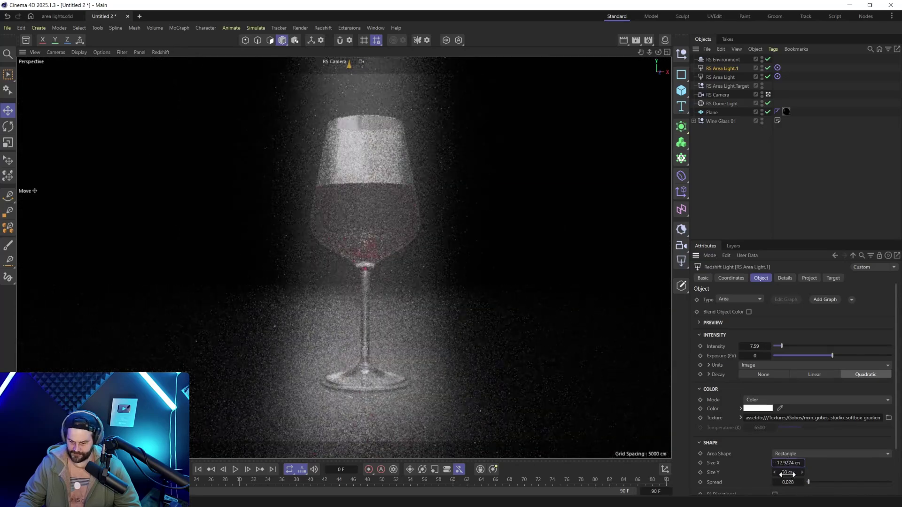
drag(789, 473, 816, 478)
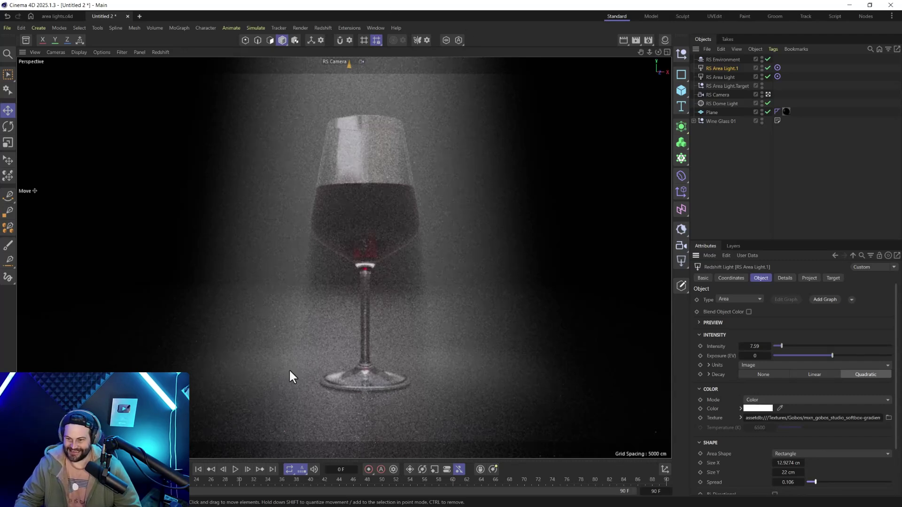
Lower the environment's Scattering to about 0.0195 and raise its GI ray contribution to the slider's maximum
click(719, 59)
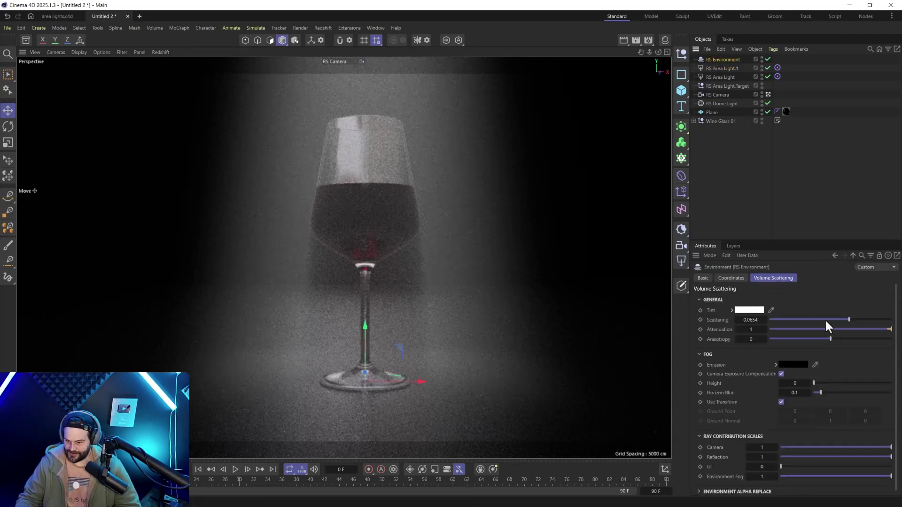
click(825, 320)
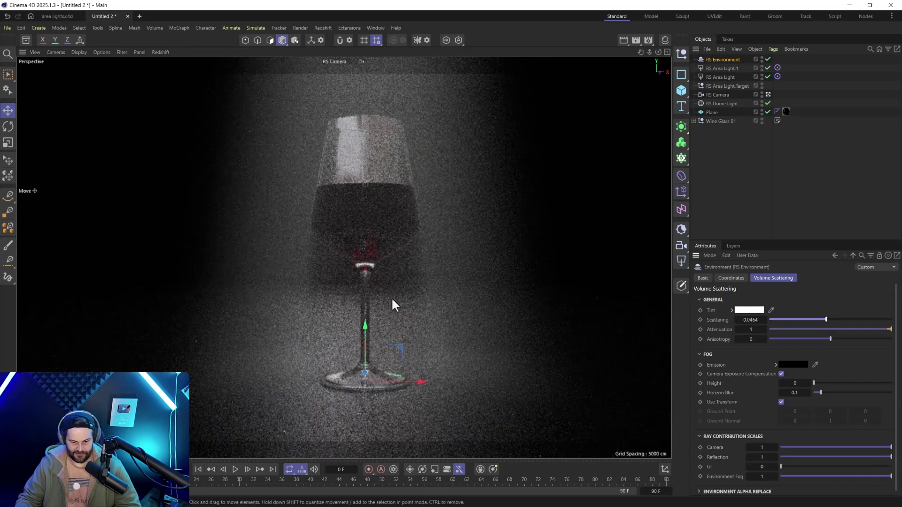
click(792, 318)
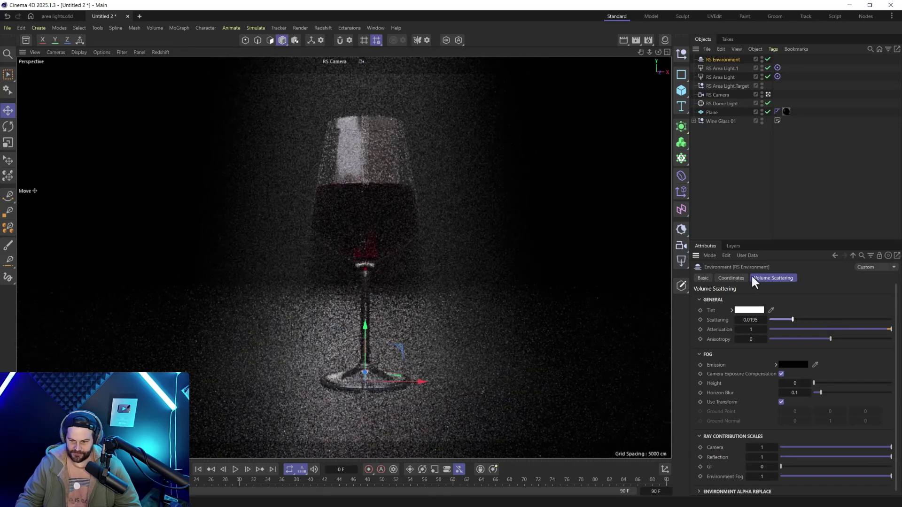
drag(776, 464, 891, 466)
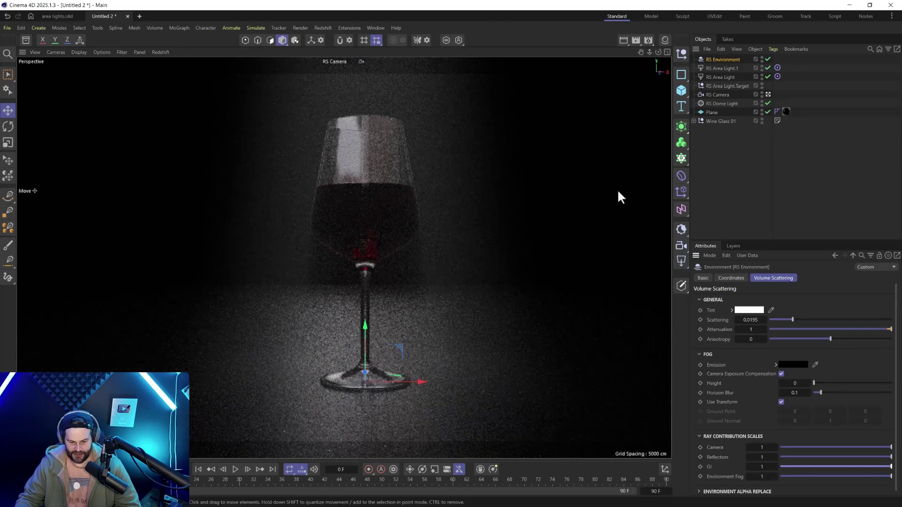
Open the Redshift RenderView and render the wine glass scene
click(160, 52)
click(178, 63)
key(alt+Tab)
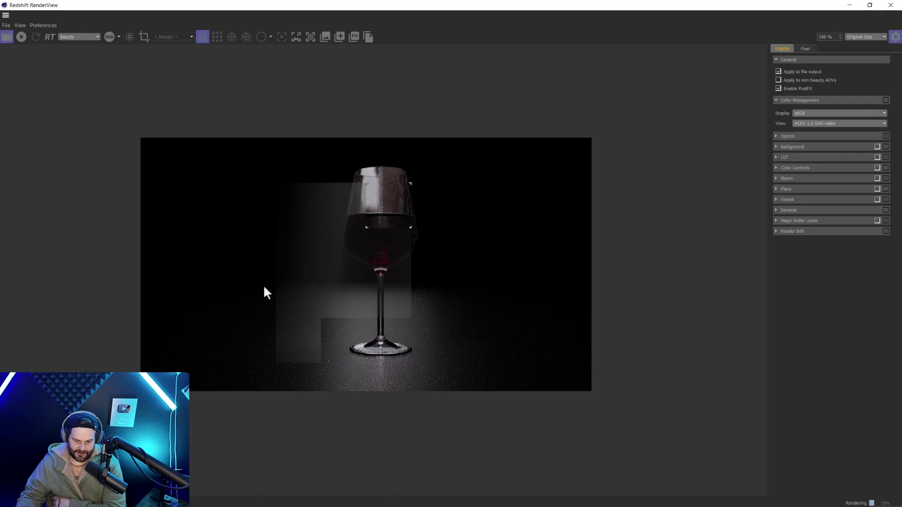
Stop the running render, put the RenderView away and select the floor plane
click(5, 38)
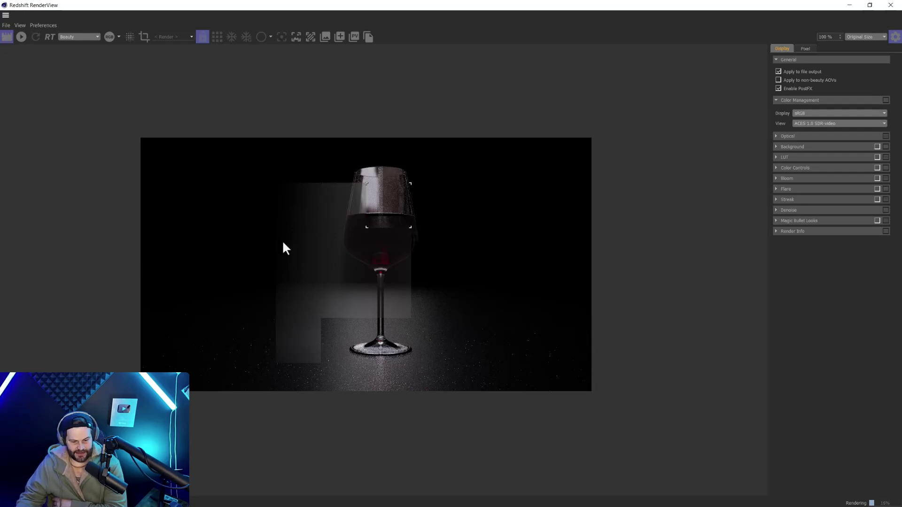
drag(493, 9, 389, 87)
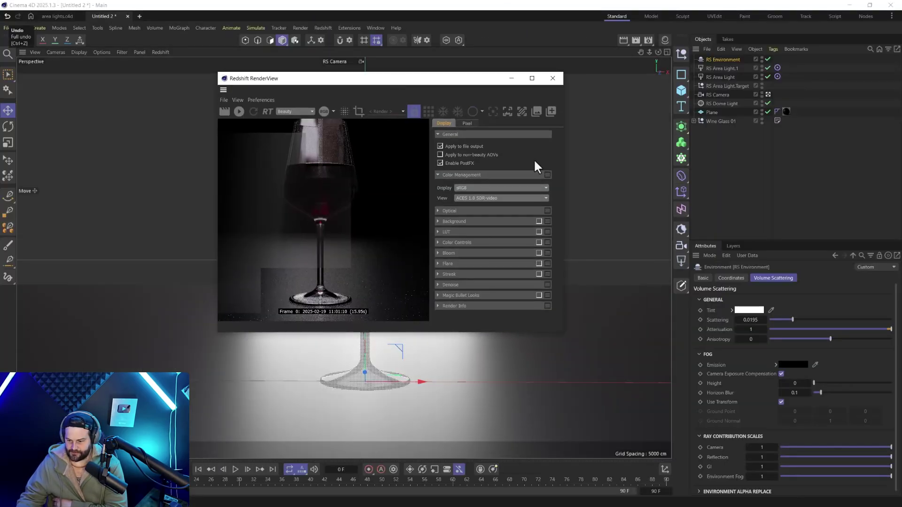
click(239, 226)
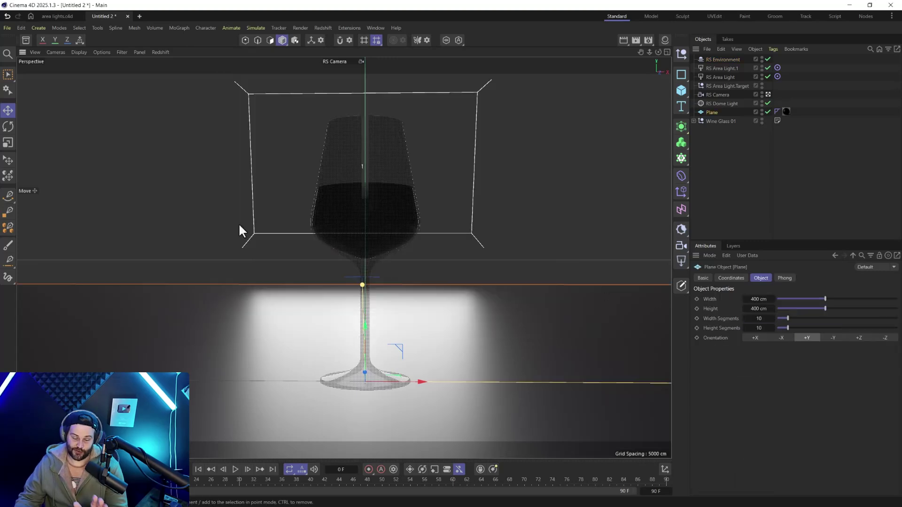
Open the floor plane's Subtle Dark Studio Floor material in the Node Editor and connect its Ramp node to the RS Standard material's Opacity
click(664, 40)
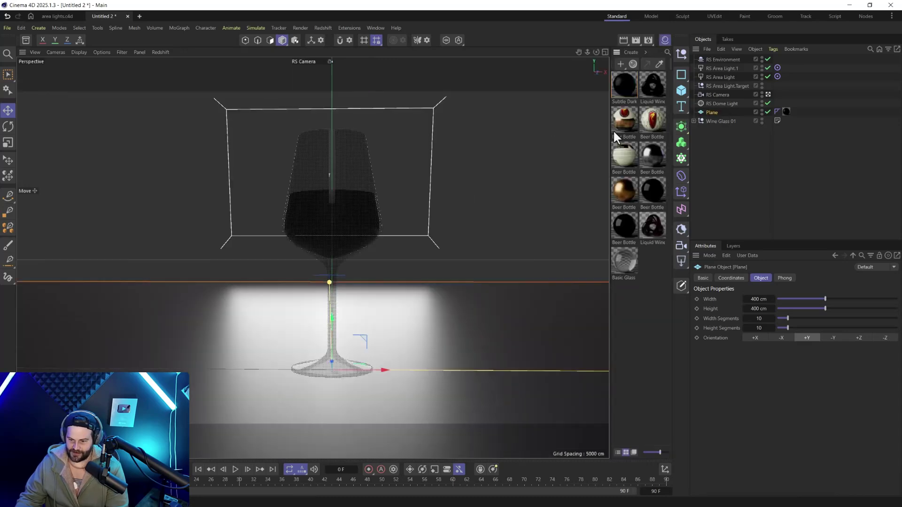
click(621, 87)
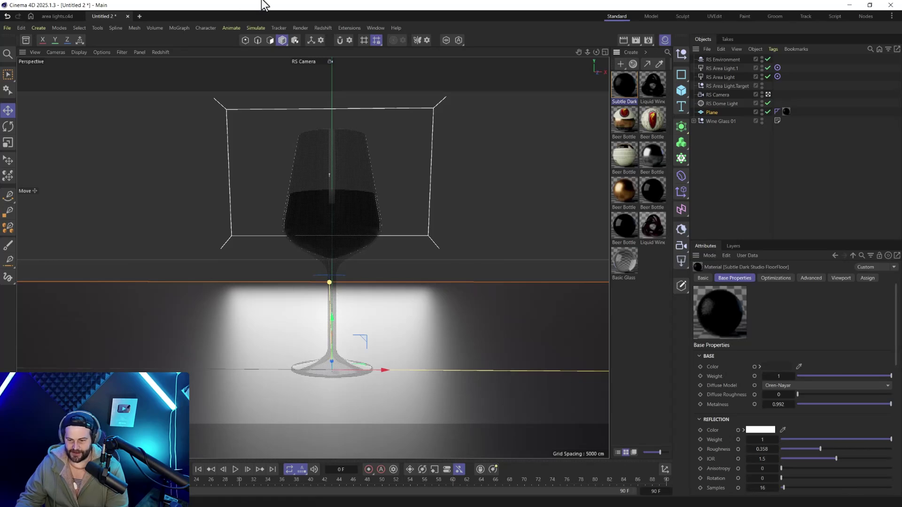
double_click(621, 86)
click(488, 148)
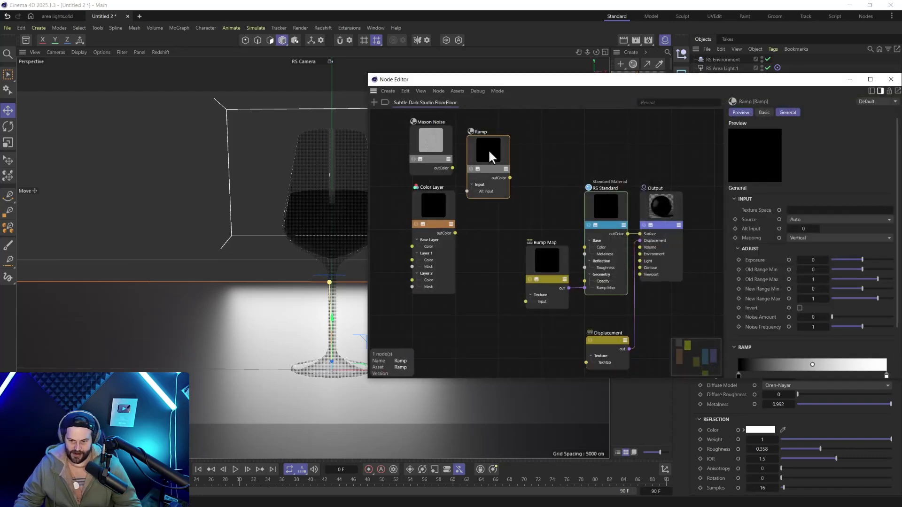
drag(493, 149, 585, 281)
With the Ramp node soloed, place its white knot at about 41% and black knot at about 78%, and close the Node Editor unsoloed
click(484, 167)
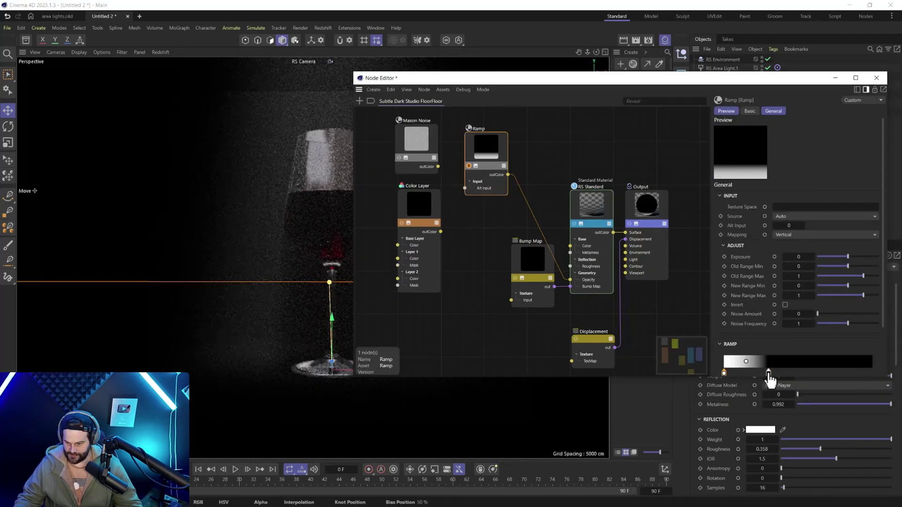
drag(768, 372, 872, 373)
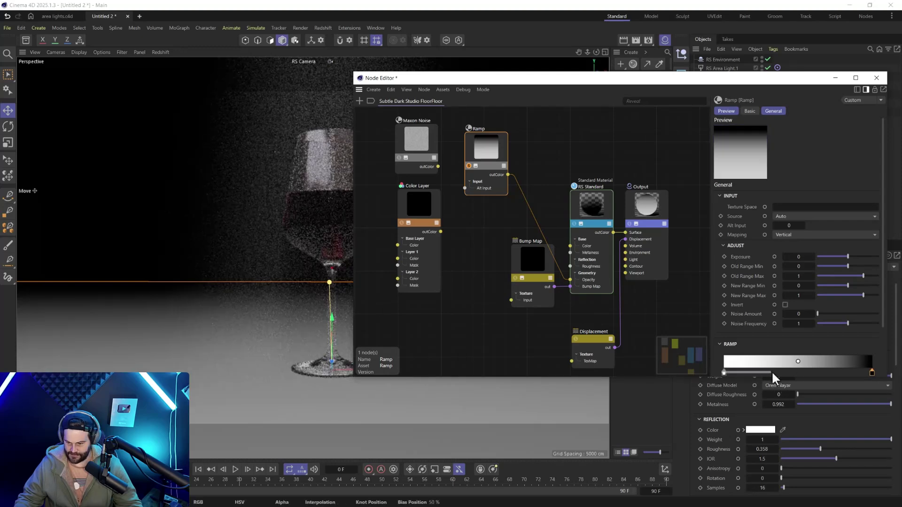
drag(723, 373, 784, 373)
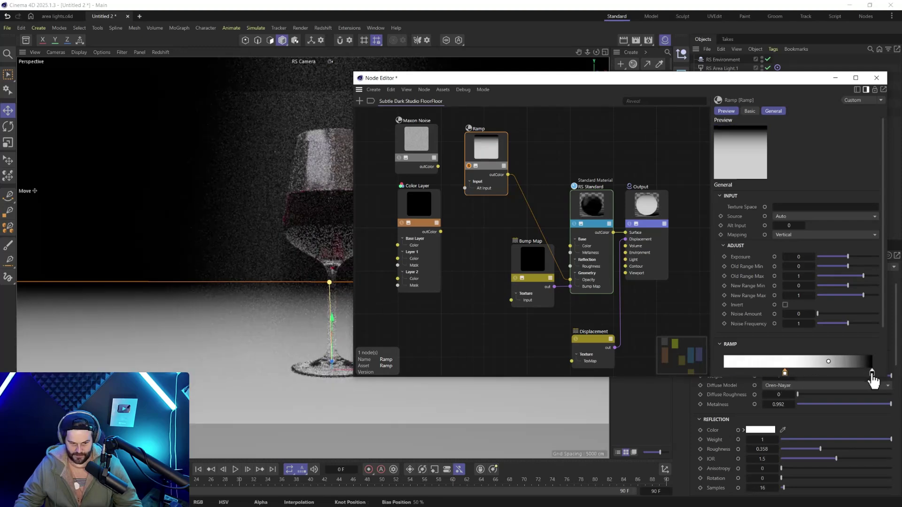
drag(872, 373, 839, 372)
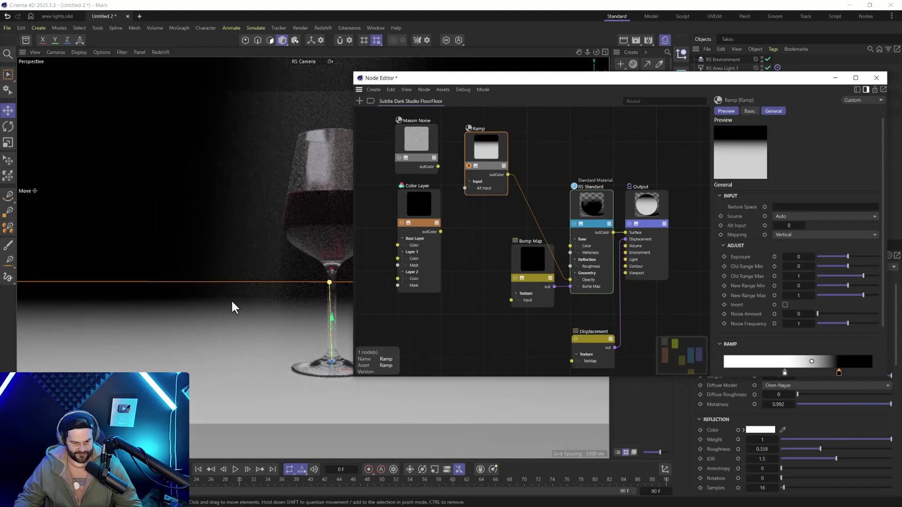
click(466, 164)
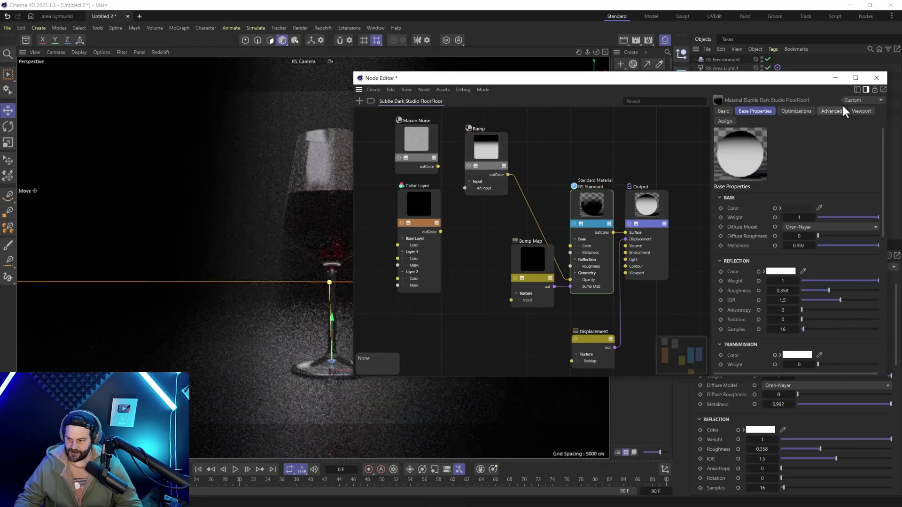
click(876, 77)
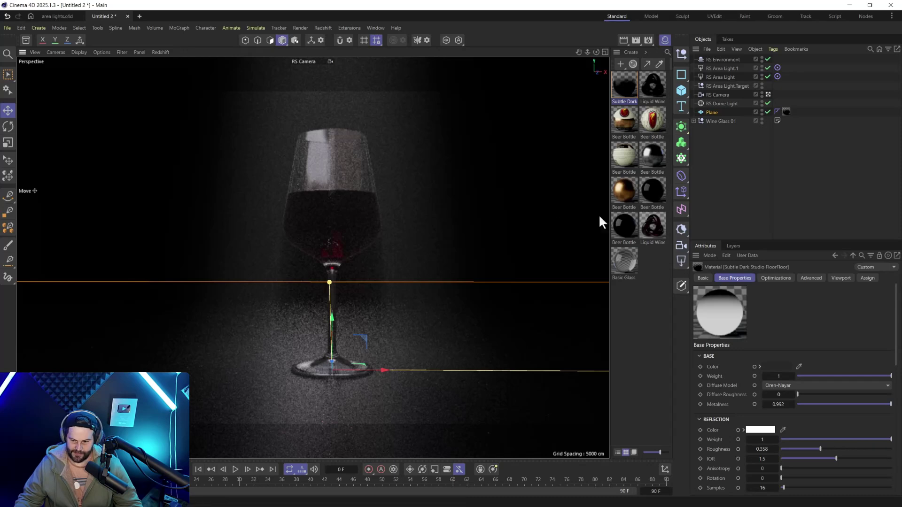
Stop the Redshift rendering in the viewport and show the scene in the Redshift RenderView
click(161, 52)
click(167, 66)
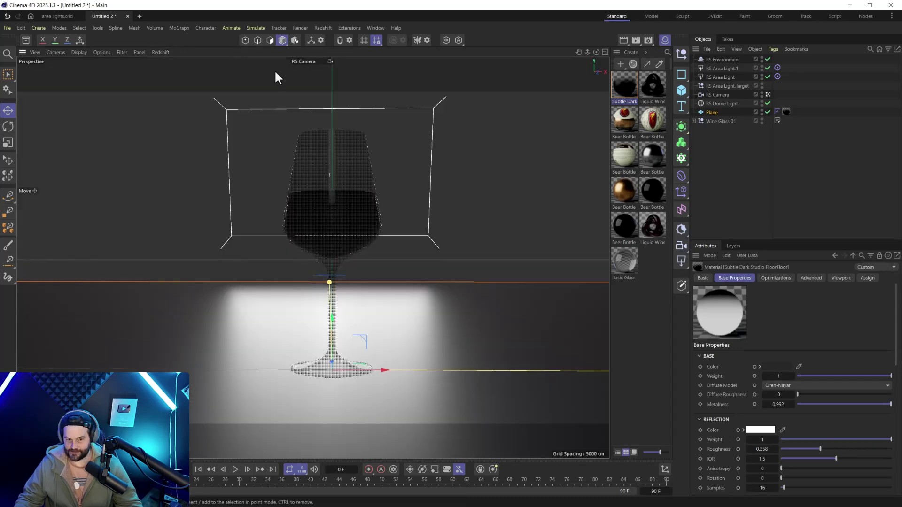
click(376, 27)
mouse_move(322, 27)
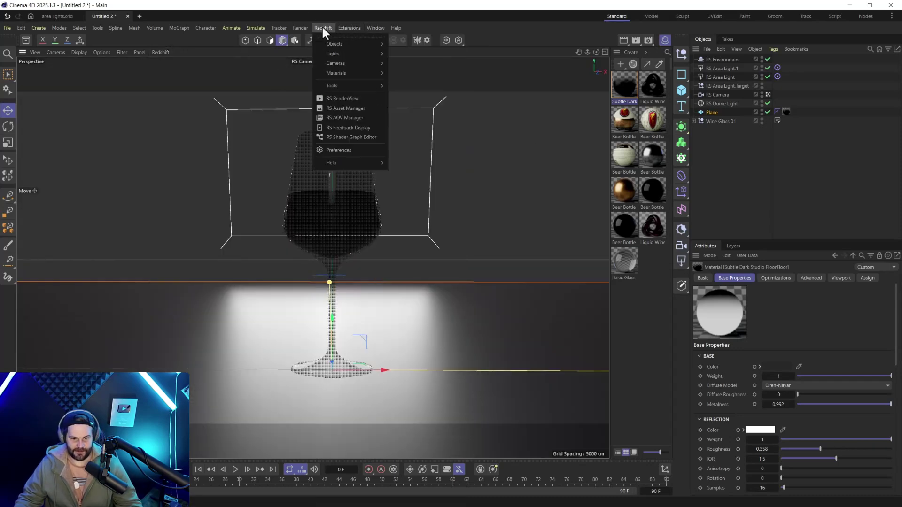
click(329, 99)
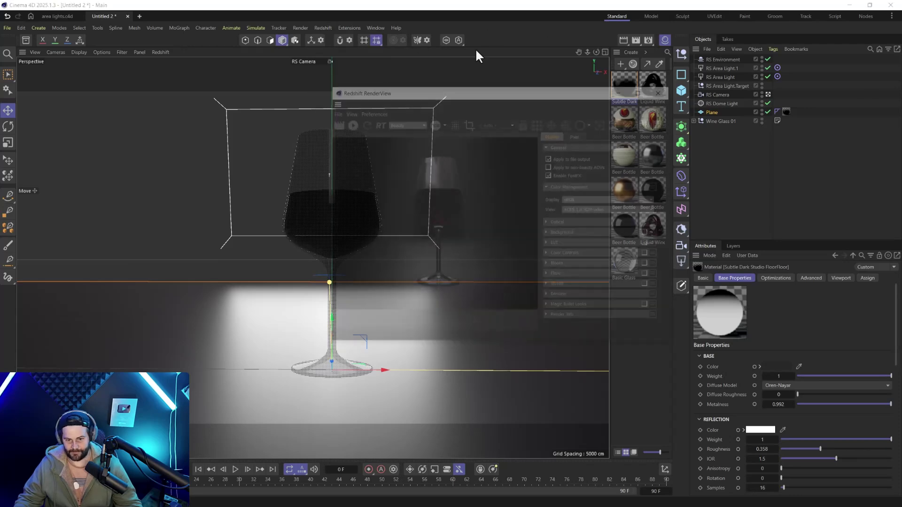
In the render settings, set Bucket Size to 512 with Hilbert order, and enable Denoising with the OptiX engine
click(648, 40)
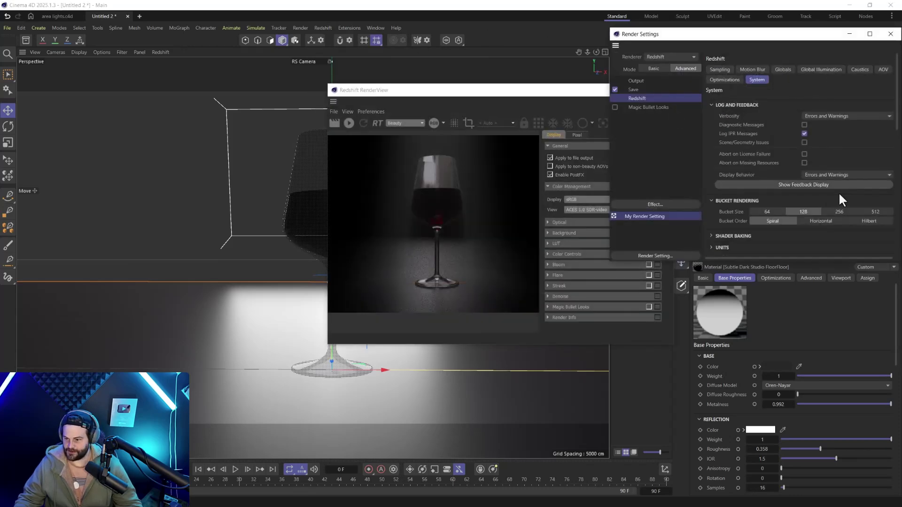
click(875, 211)
click(869, 221)
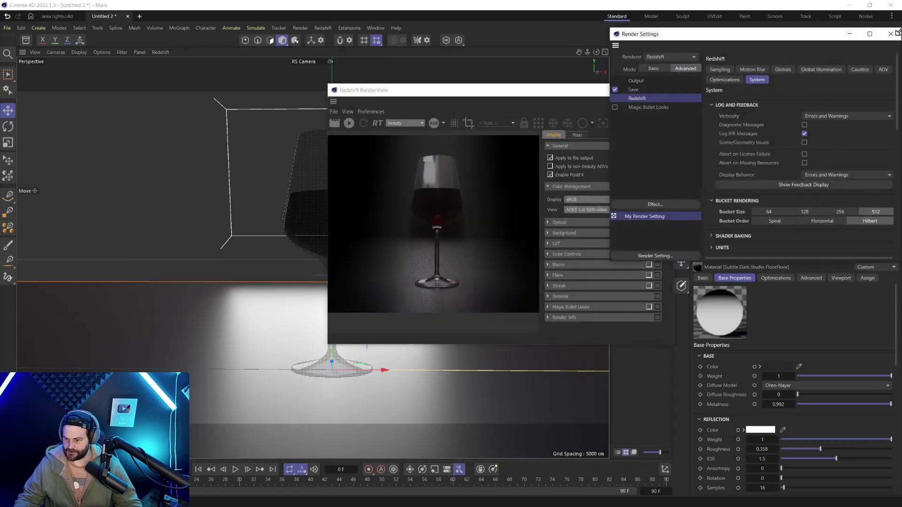
click(666, 69)
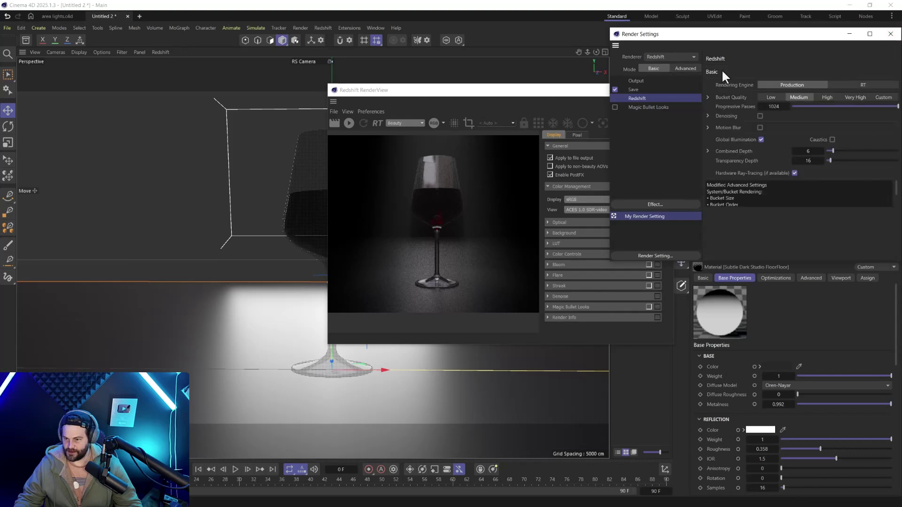
click(709, 116)
click(759, 117)
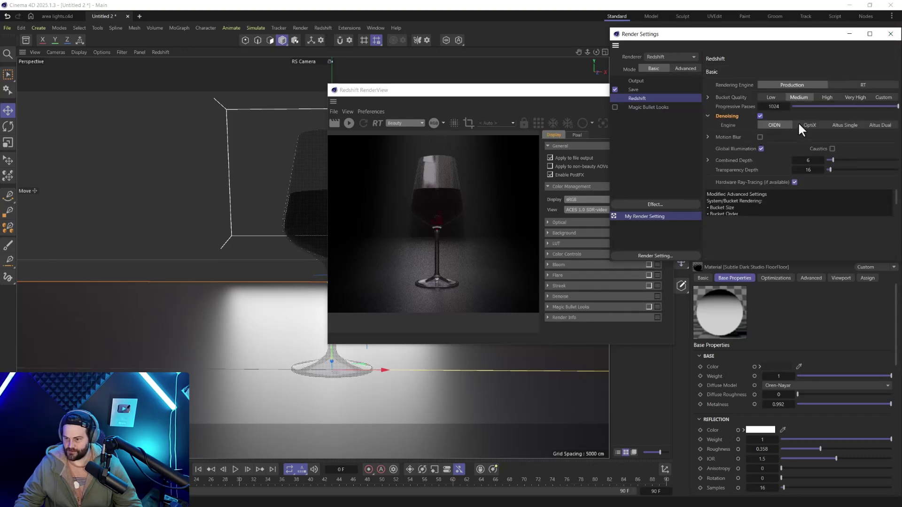
Review the output size, shader baking, sampling and denoising options in the render settings, and close them
click(685, 80)
scroll(722, 184, down, 1)
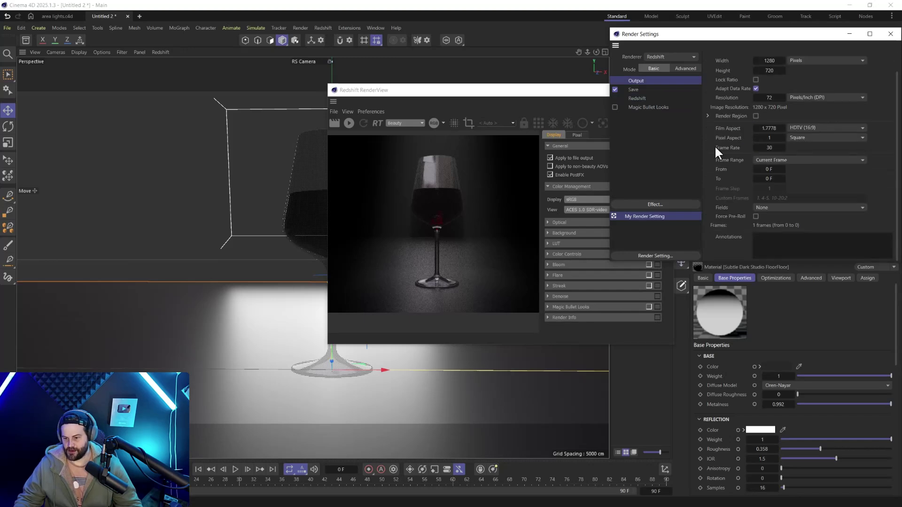
click(641, 99)
click(685, 68)
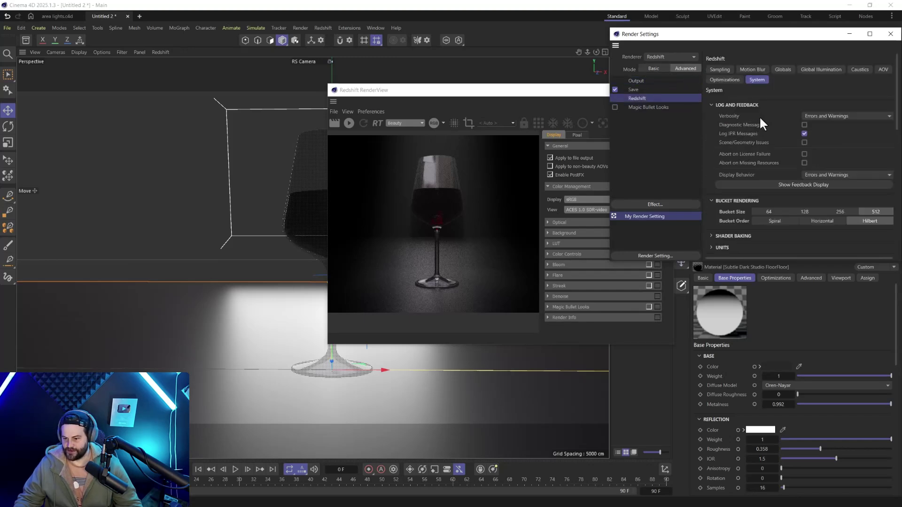
click(726, 235)
scroll(723, 207, down, 1)
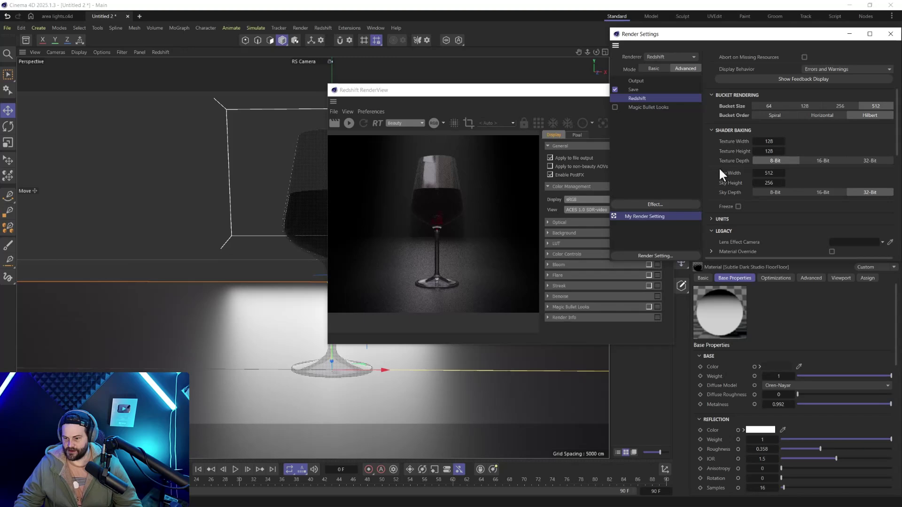
scroll(718, 167, up, 1)
click(719, 69)
click(730, 238)
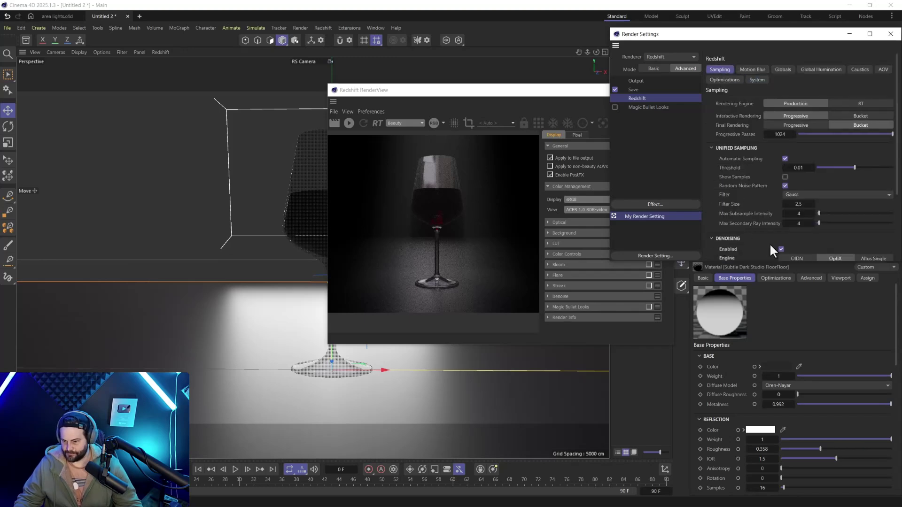
click(890, 34)
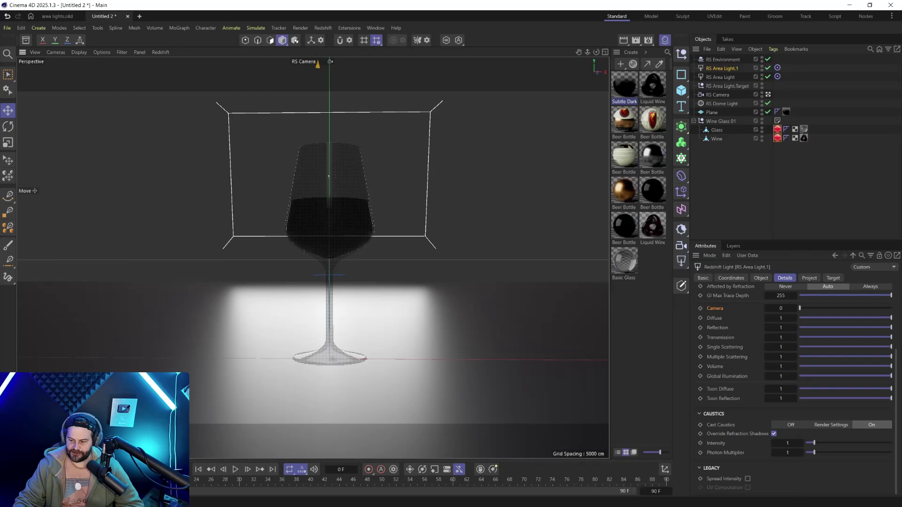
Enable Area Light Visibility in Redshift's advanced System render settings and close the settings
click(648, 40)
drag(726, 35, 461, 27)
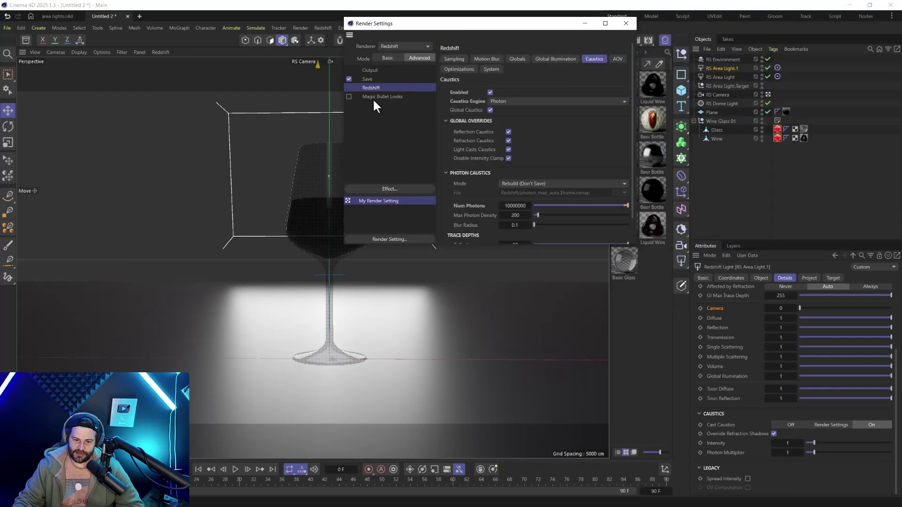
click(492, 69)
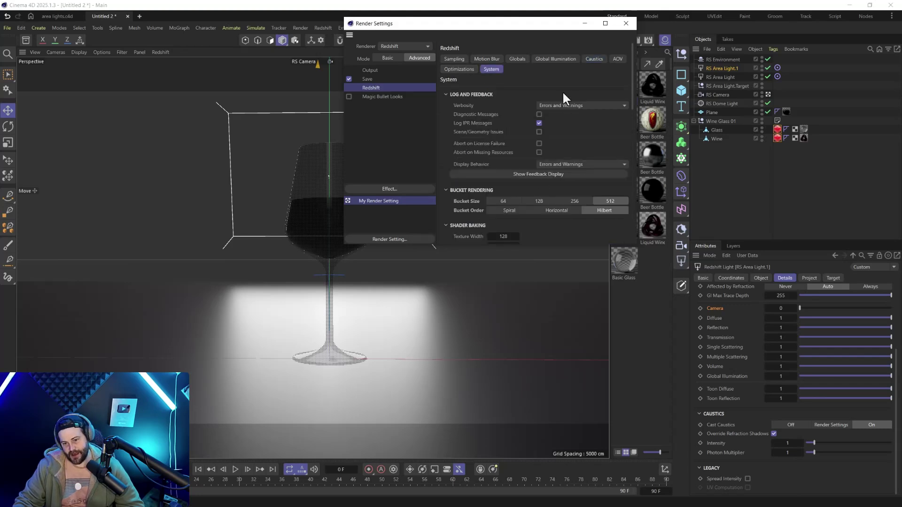
scroll(470, 204, down, 15)
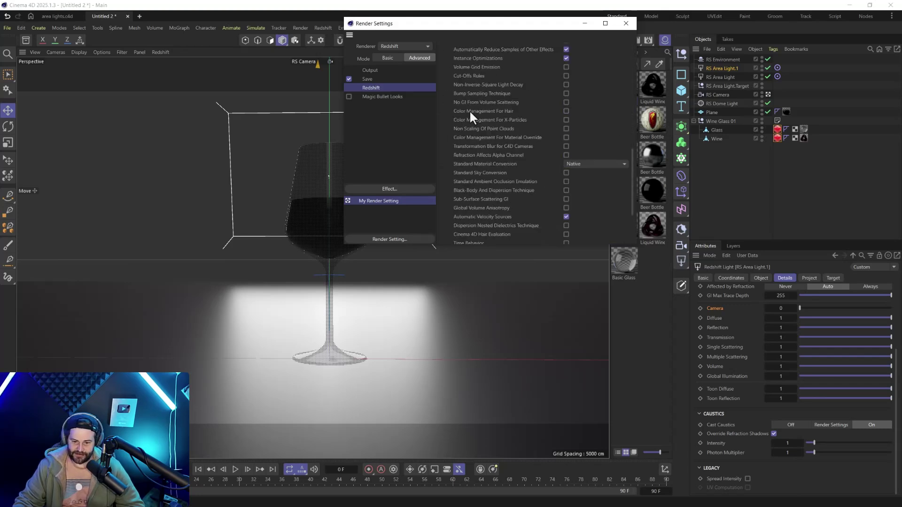
scroll(498, 160, down, 2)
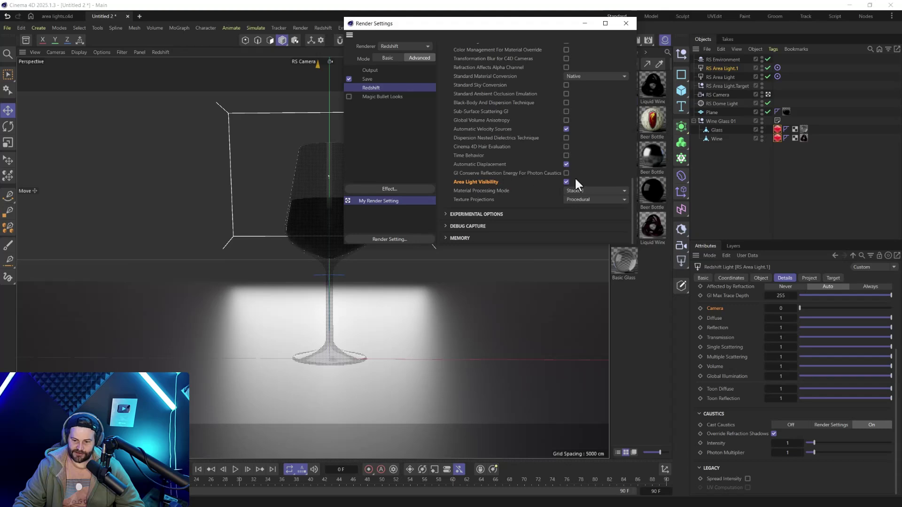
click(626, 24)
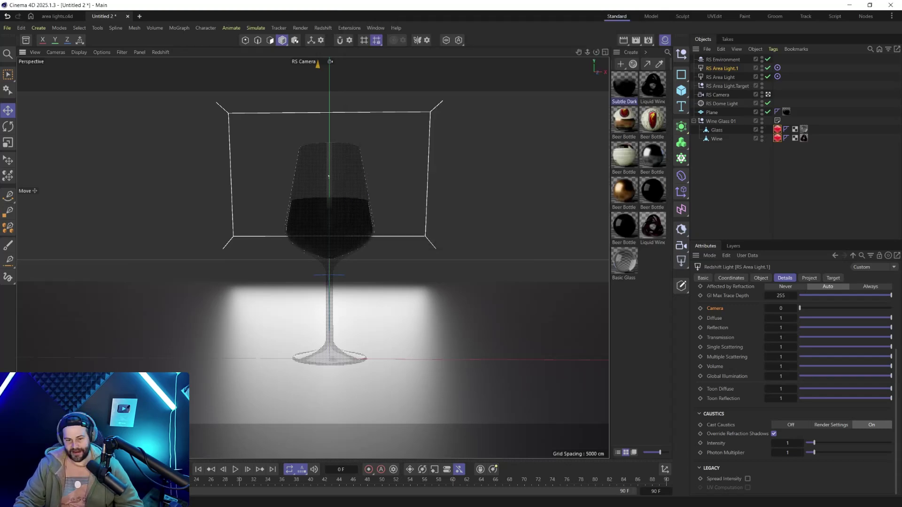